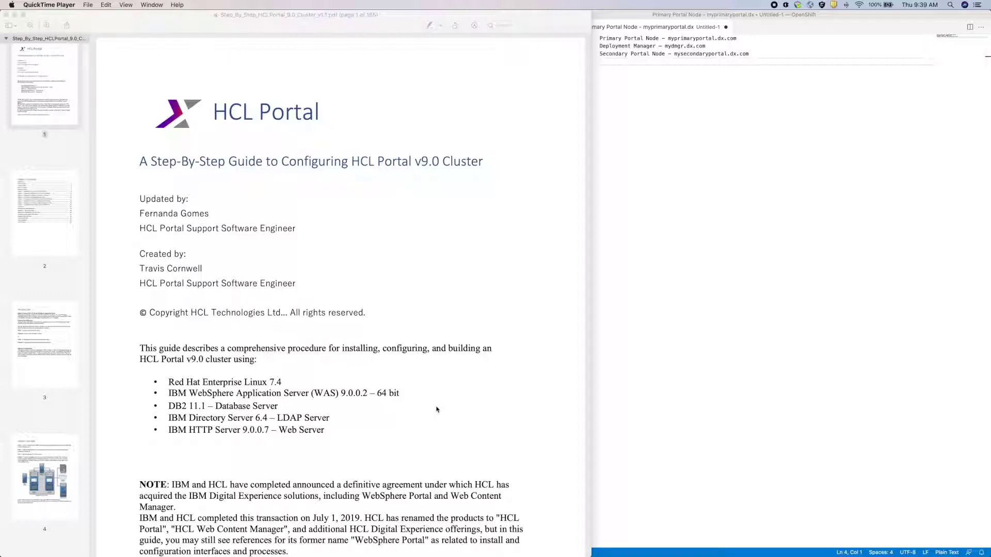
- Scroll the cluster guide's table of contents to Chapter 3 on the Deployment Manager, page 58
scroll(436, 409, "down", 10)
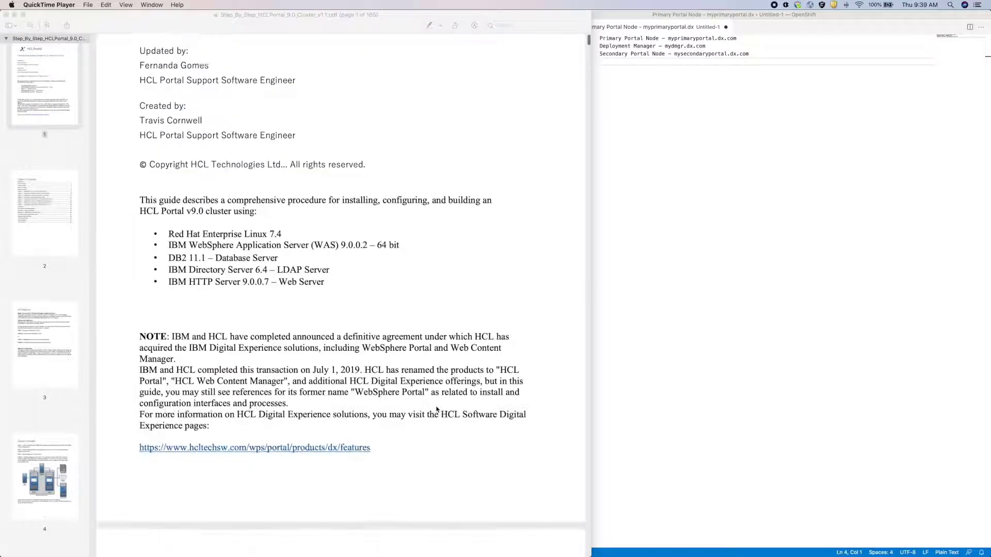
scroll(436, 409, "down", 5)
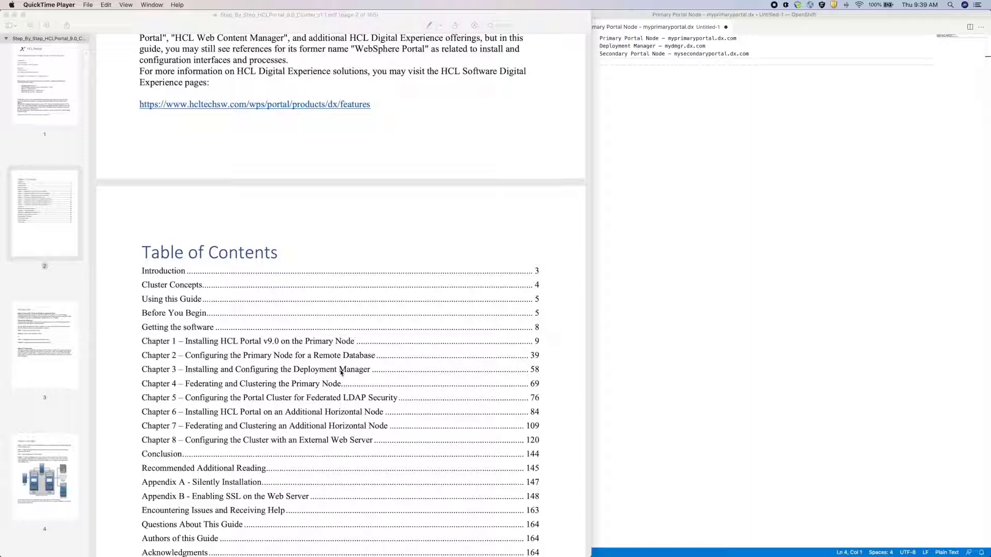
left_click(341, 372)
- Open Chapter 3 and read pages 58–62 on the Installation Manager and WebSphere installs
left_click(341, 373)
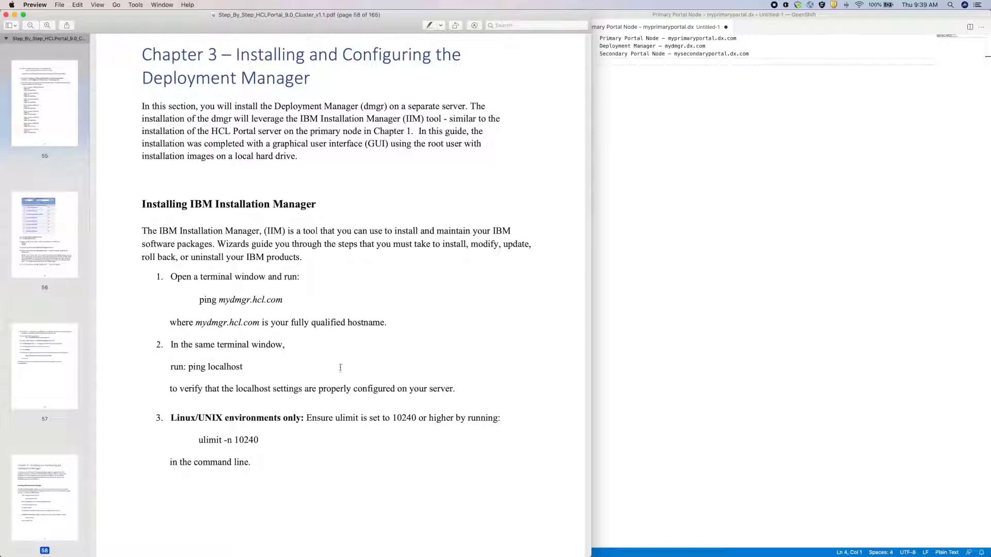
scroll(341, 348, "down", 10)
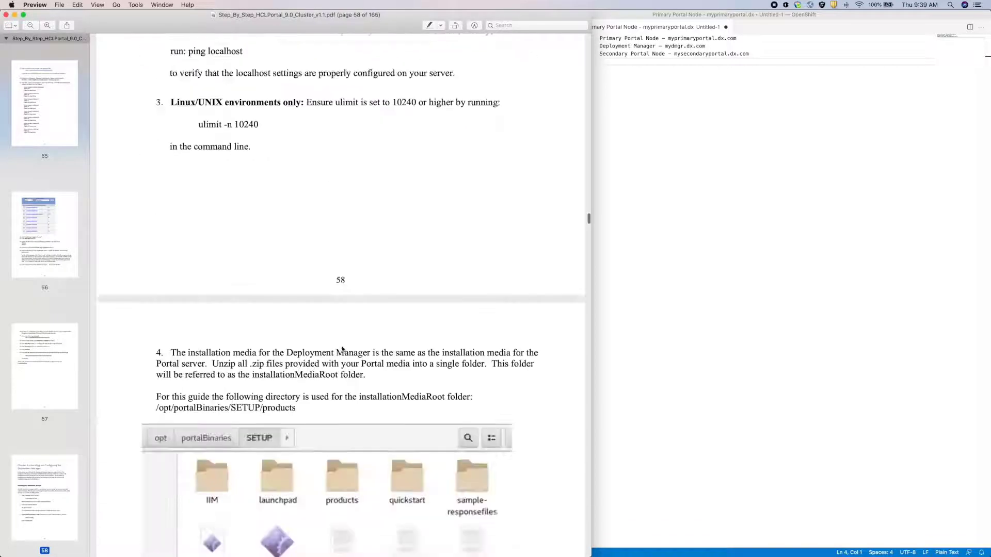
scroll(342, 345, "down", 14)
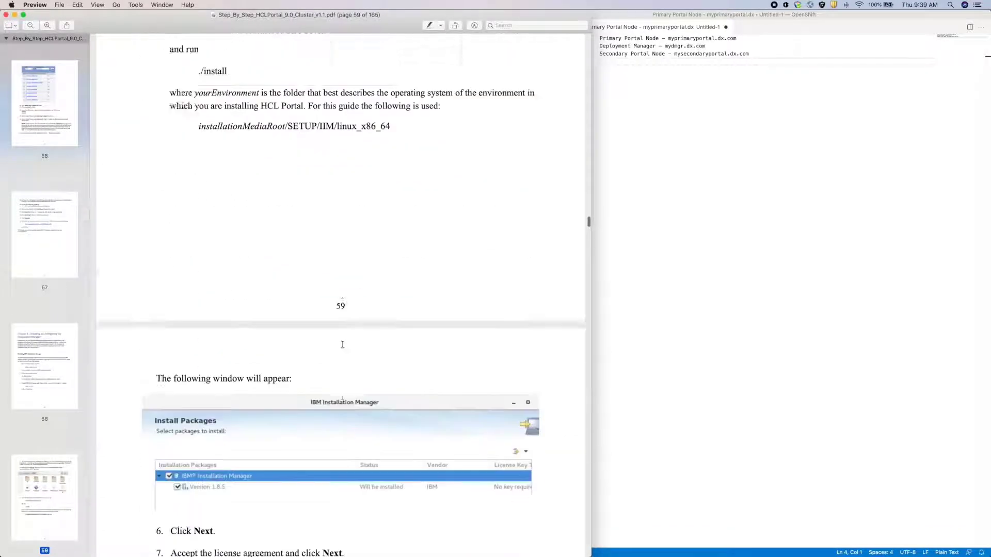
scroll(343, 344, "down", 11)
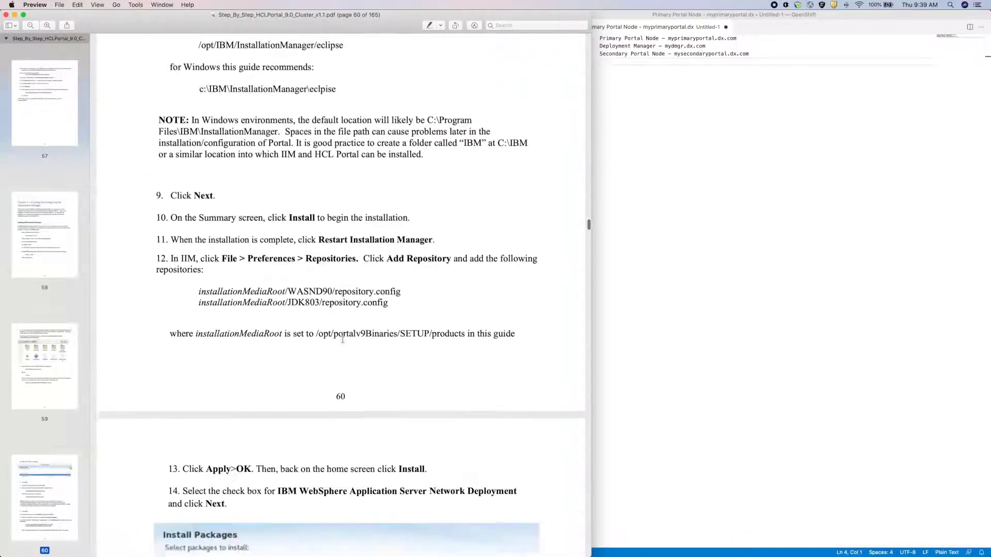
scroll(343, 337, "down", 11)
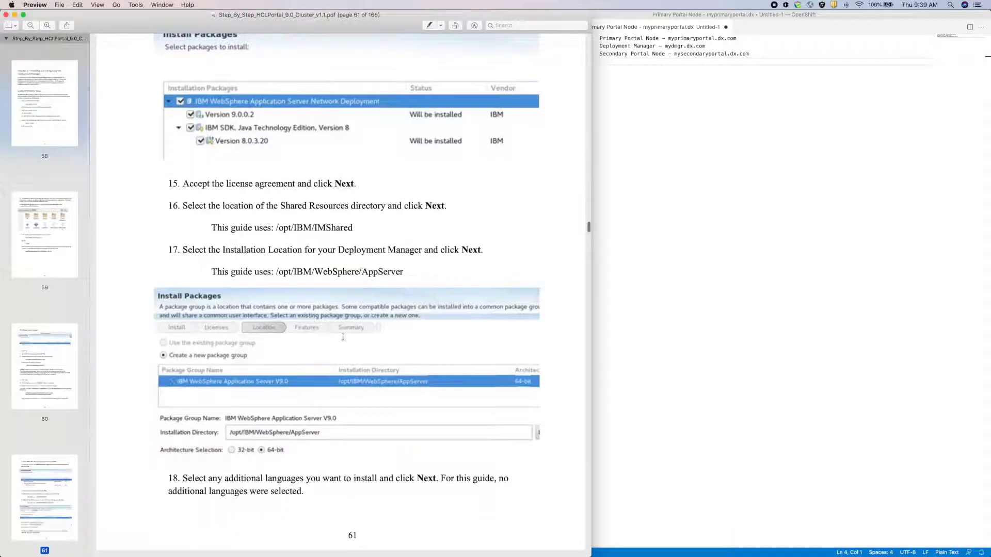
scroll(342, 337, "down", 10)
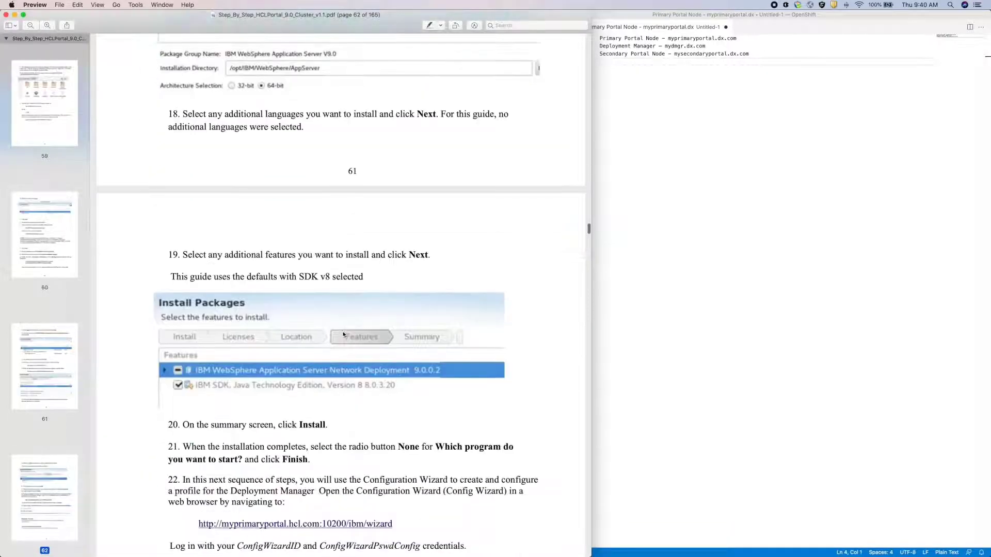
scroll(343, 335, "down", 5)
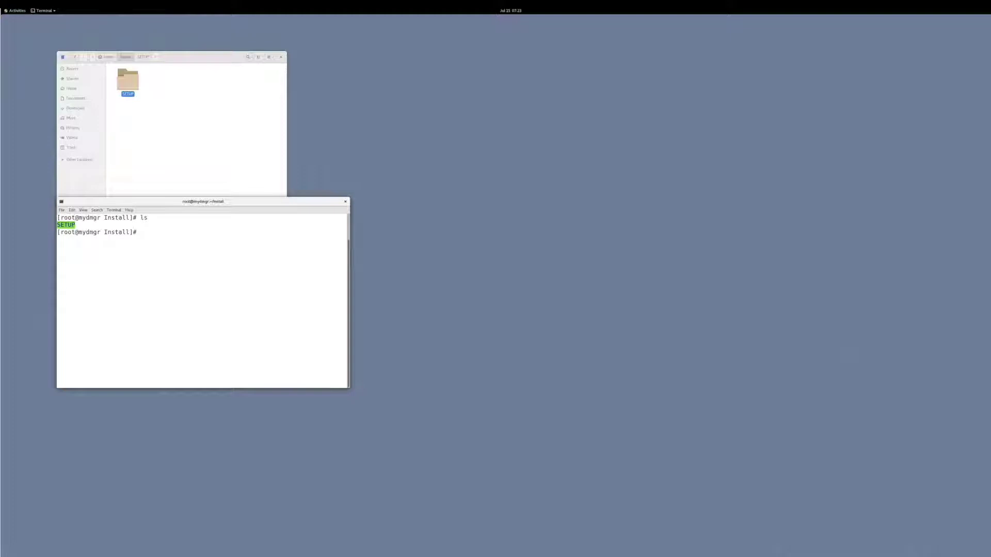
- Change into SETUP/IIM/linux_x86_64 and run ./install to launch the Installation Manager installer
type("cd S")
key("Tab")
key("Return")
type("ls")
key("Return")
type("cd I")
key("Tab")
type("linux_x86_64/")
key("Return")
type("ls")
key("Return")
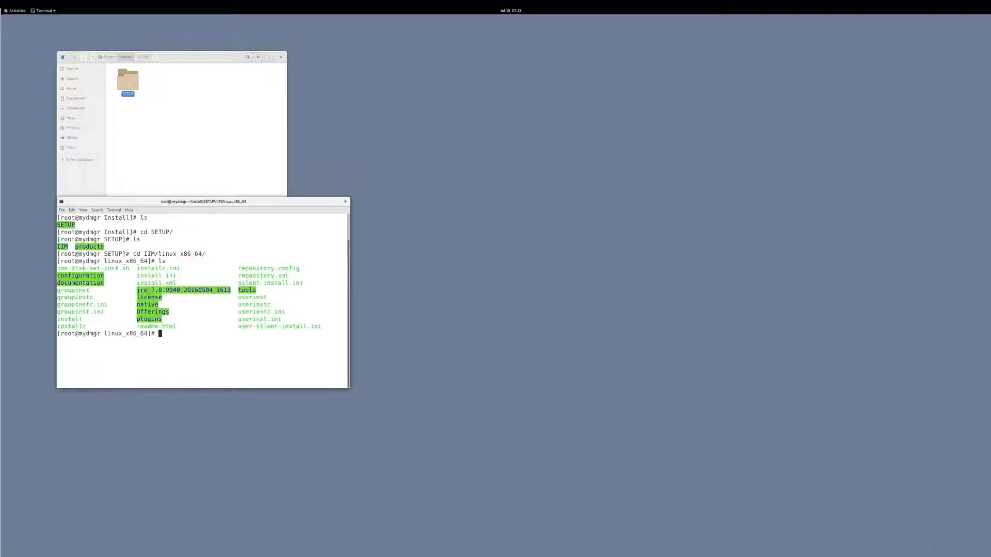
type("./install")
key("Return")
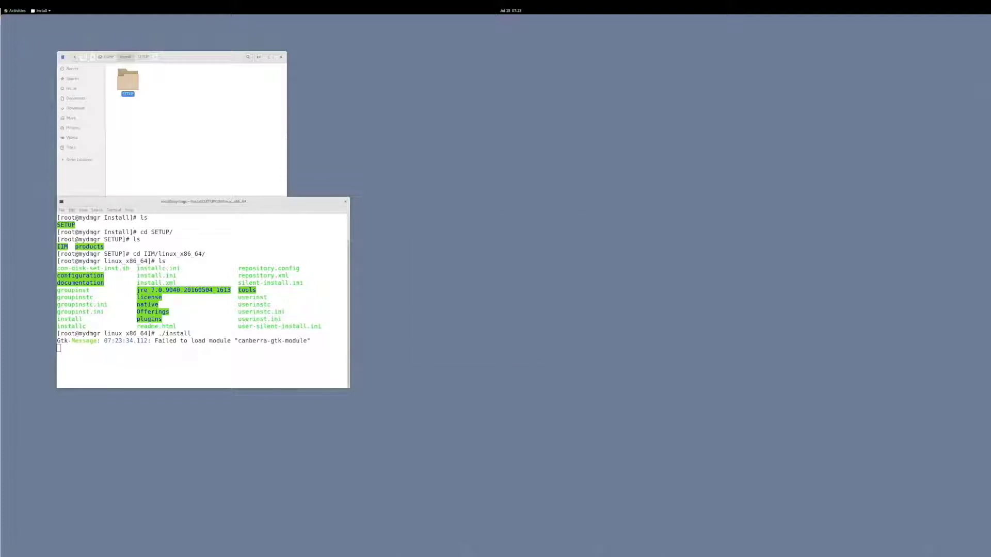
- Accept the license and default location, then install Installation Manager
left_click(189, 204)
left_click(12, 178)
left_click(183, 204)
left_click(184, 204)
left_click(216, 204)
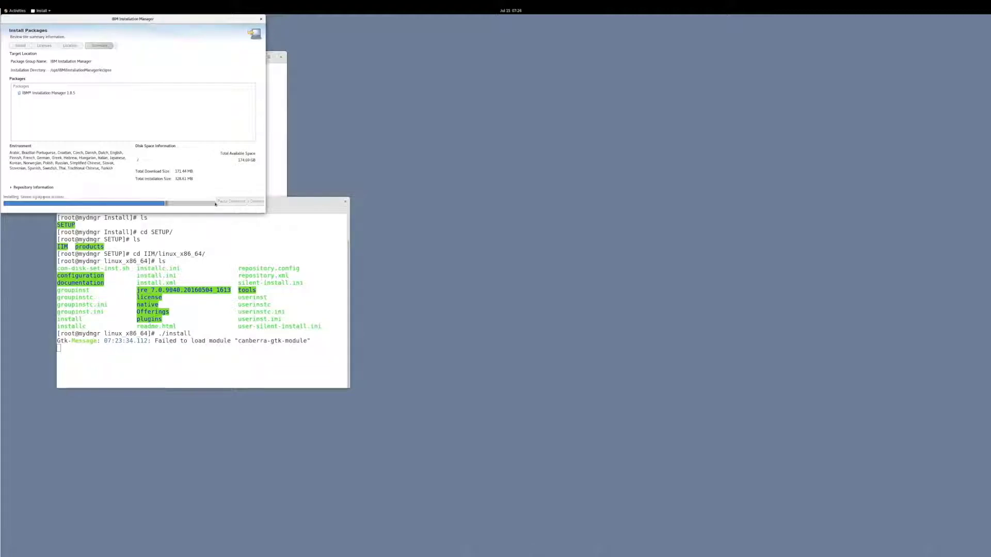
- Restart Installation Manager and add the first repository.config from Install/SETUP/products as a repository
left_click(215, 203)
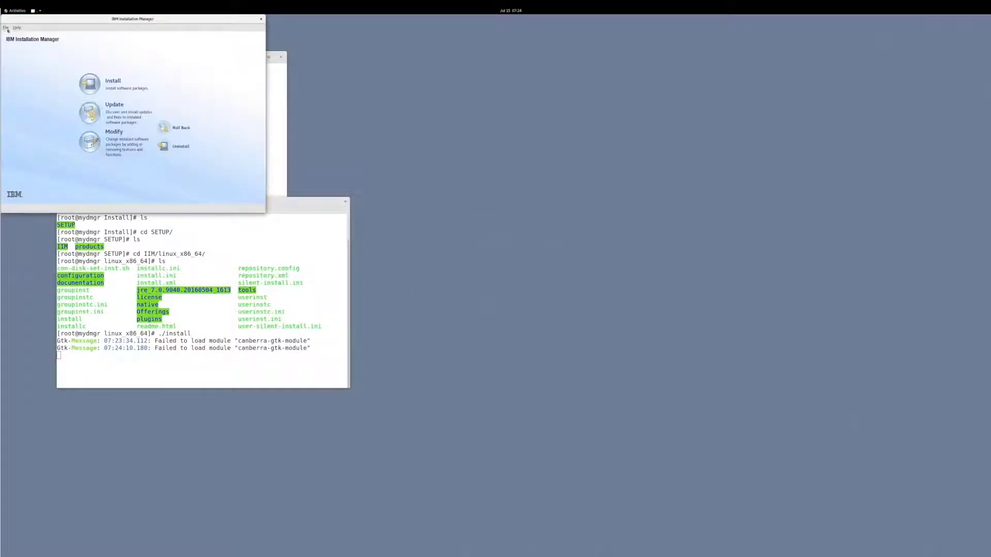
left_click(6, 28)
left_click(26, 57)
left_click(224, 63)
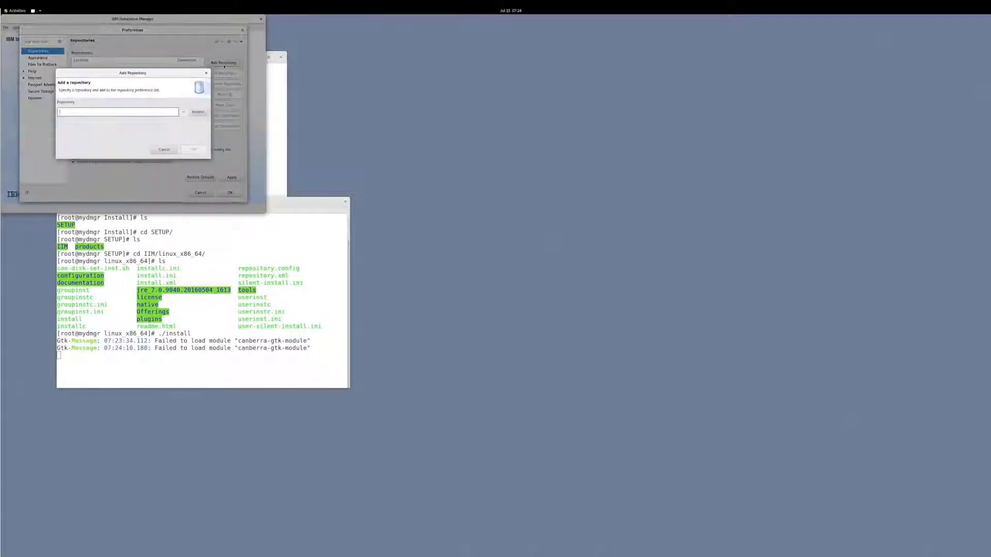
left_click(197, 112)
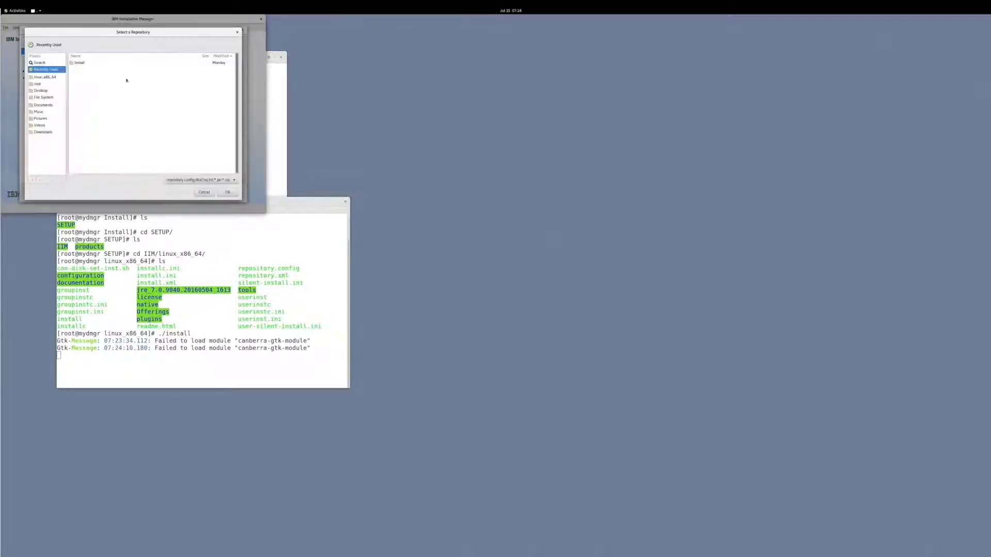
double_click(82, 62)
double_click(83, 62)
double_click(82, 69)
double_click(82, 63)
left_click(102, 96)
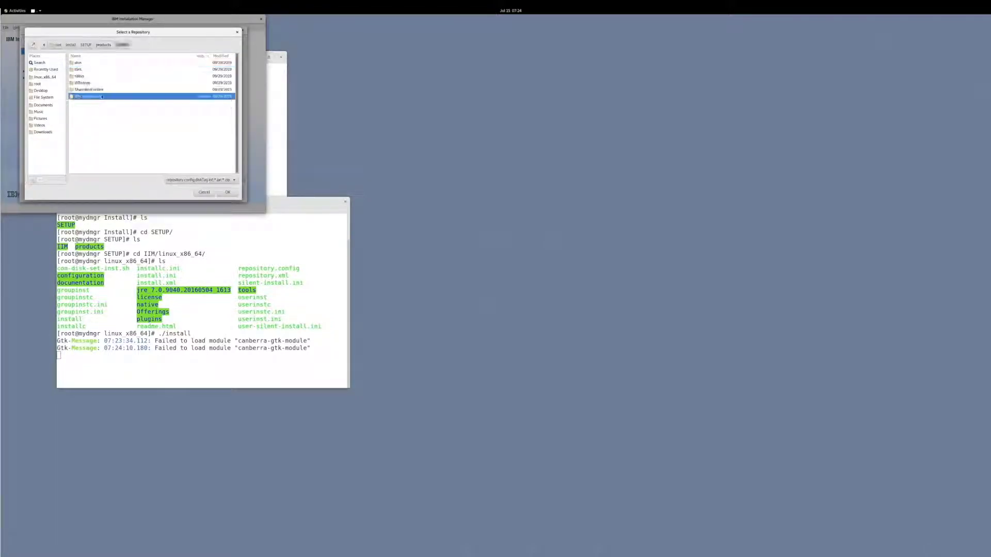
left_click(227, 192)
left_click(193, 149)
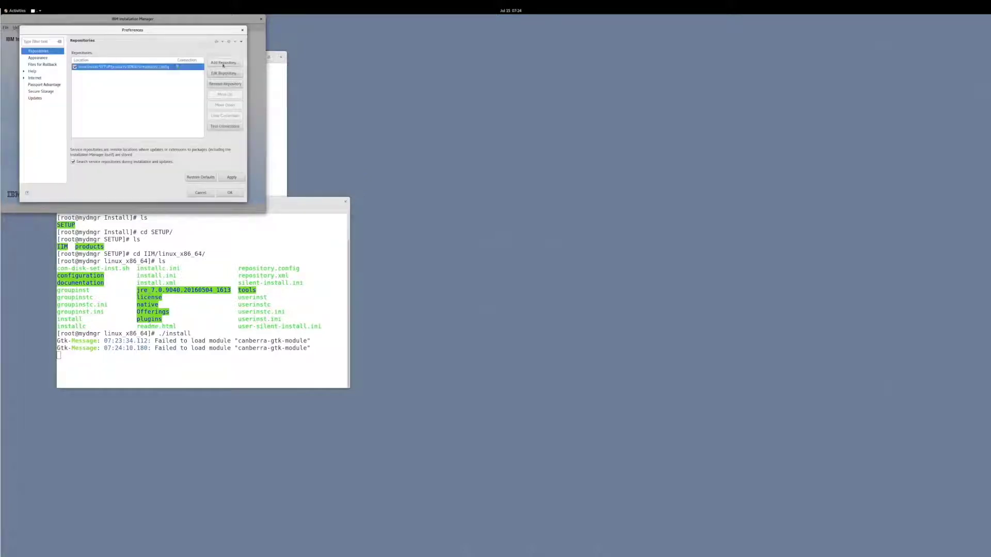
- Add WASND905's repository.config from the products folder as a second repository
left_click(223, 63)
left_click(197, 112)
left_click(84, 63)
double_click(82, 62)
double_click(83, 62)
double_click(83, 69)
left_click(93, 76)
double_click(93, 76)
left_click(90, 110)
left_click(227, 192)
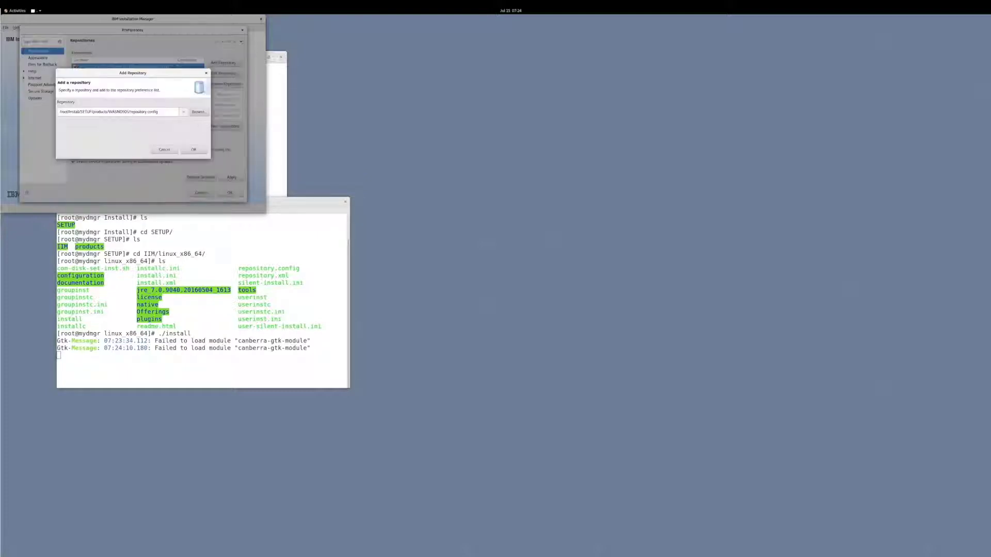
left_click(195, 149)
- Select all offered packages, accept the license, and keep the default shared resources directory
left_click(229, 193)
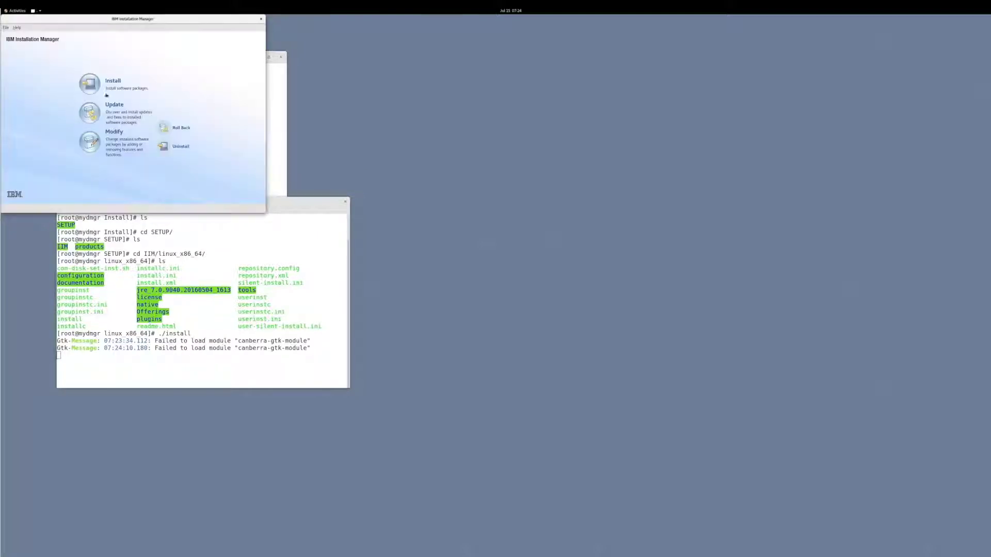
left_click(90, 83)
left_click(29, 84)
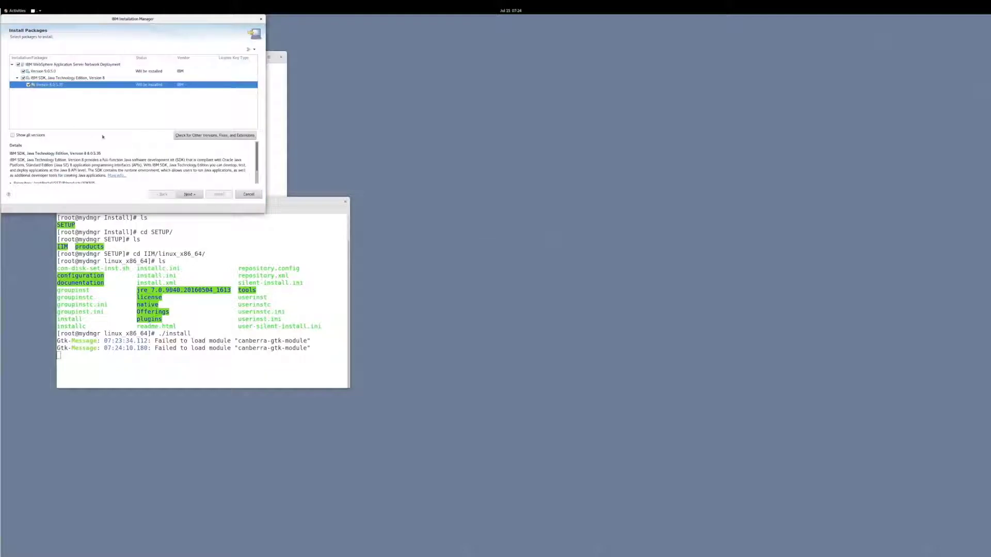
left_click(189, 194)
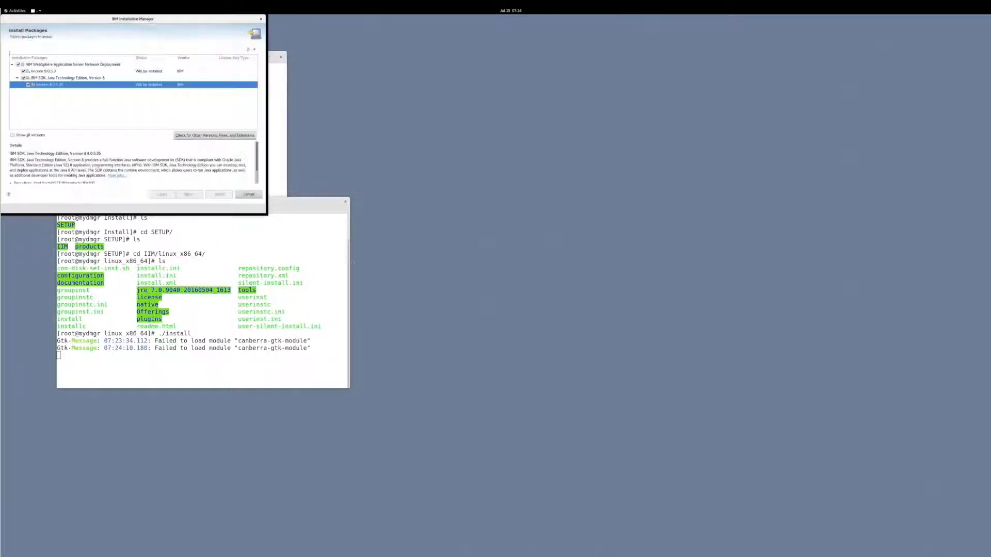
left_click(52, 228)
left_click(292, 254)
left_click(292, 253)
- Set the installation directory to /opt/HCL/AppServer and install with default translations and features
double_click(78, 142)
key("BackSpace")
key("BackSpace")
key("BackSpace")
key("BackSpace")
type("HCL/AppServer")
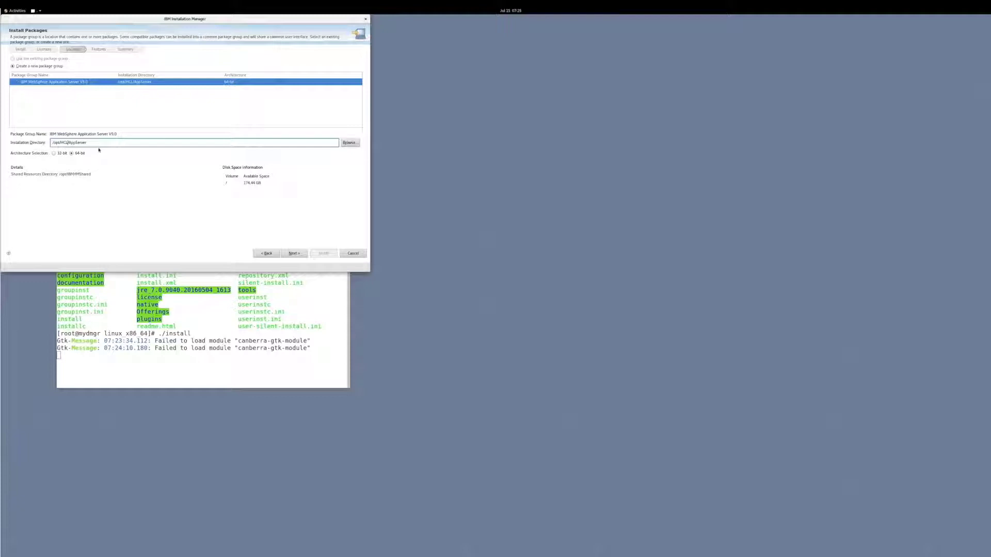
left_click(297, 254)
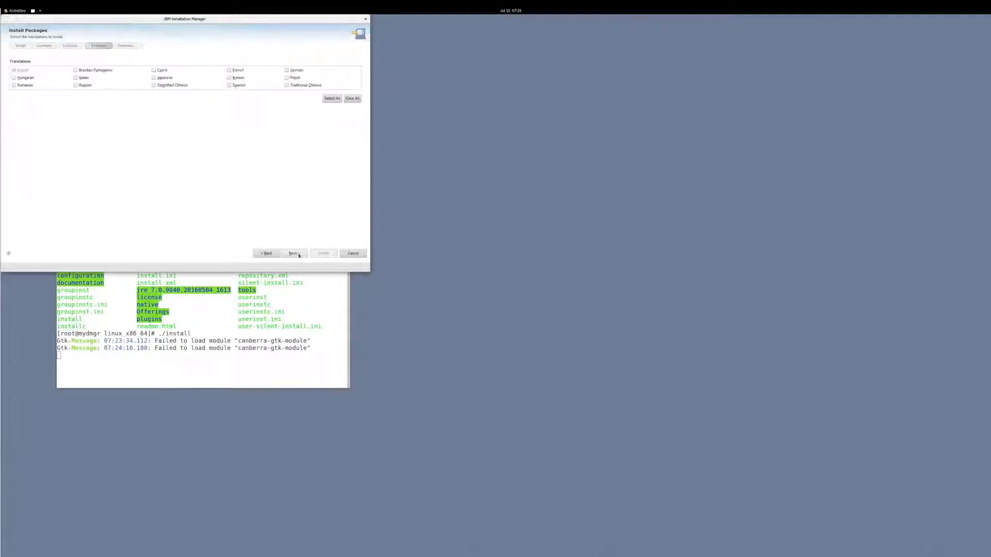
left_click(299, 255)
left_click(299, 255)
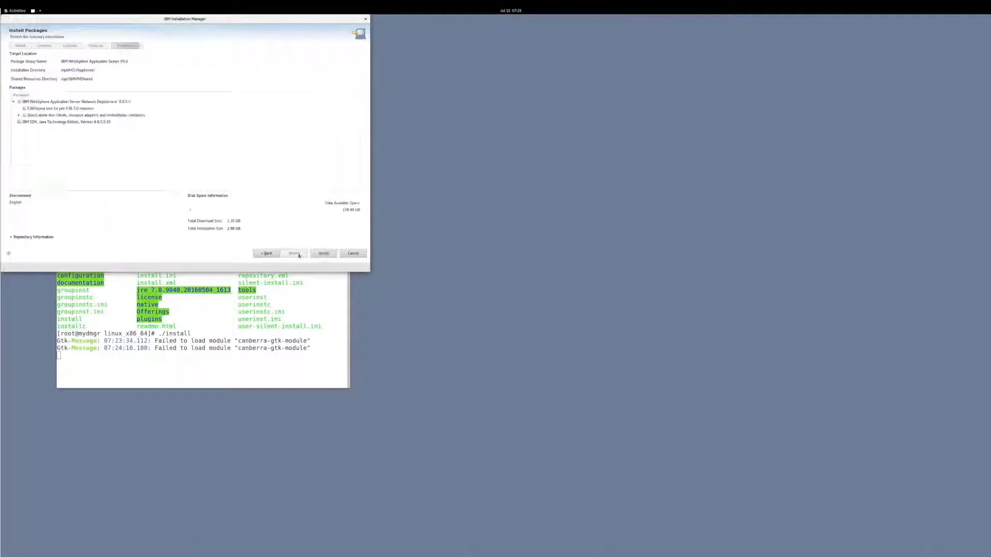
left_click(326, 253)
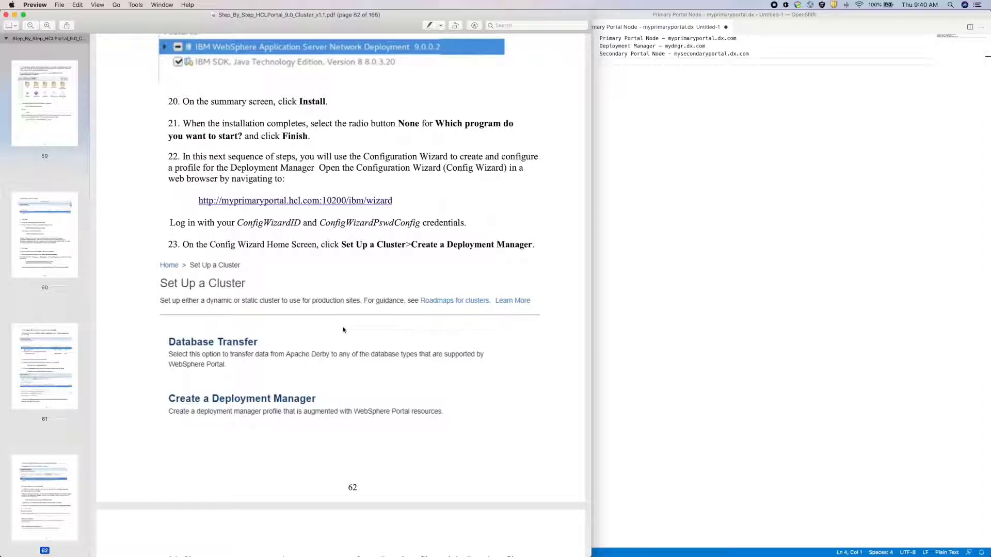
- Start Create a Deployment Manager, keep System Information defaults, and choose On a remote server
key("ctrl+Up")
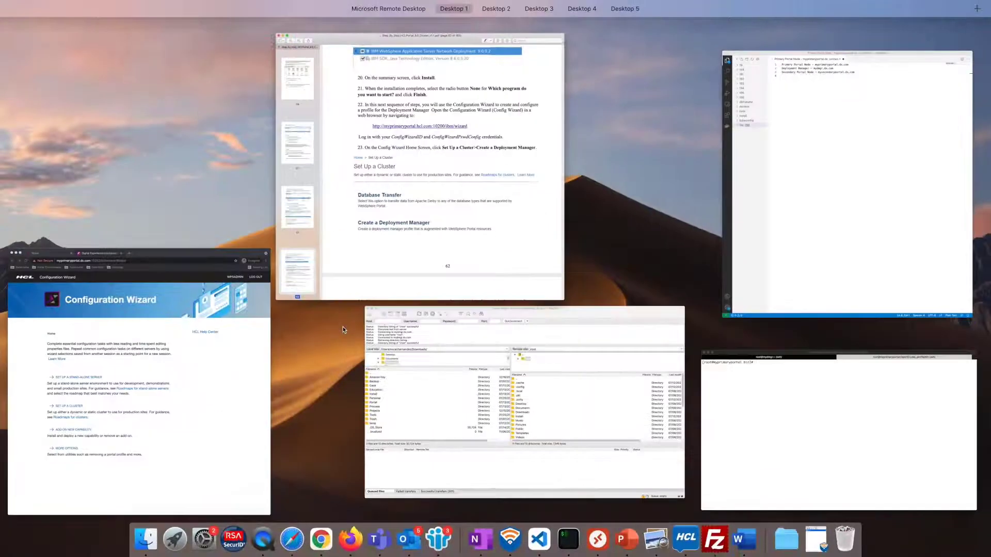
left_click(262, 349)
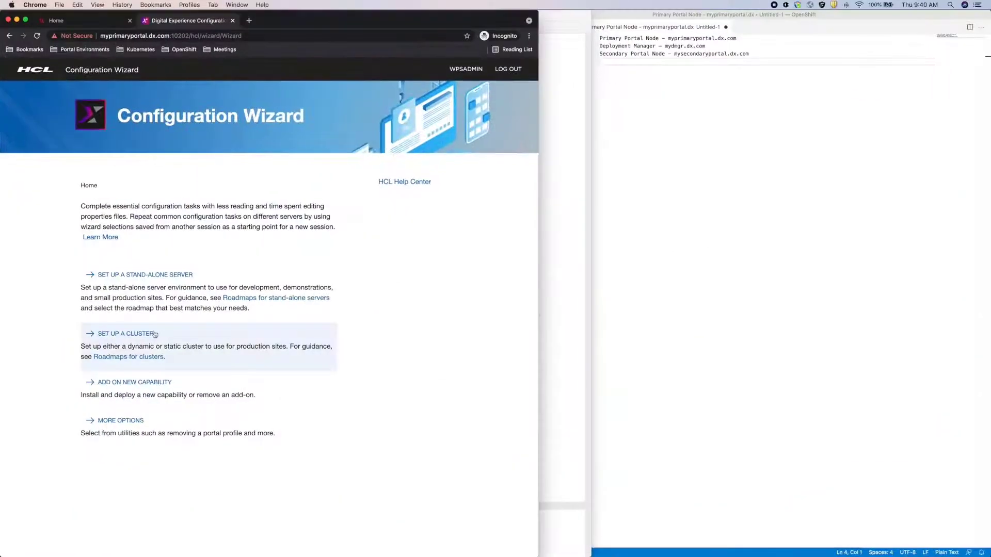
left_click(142, 336)
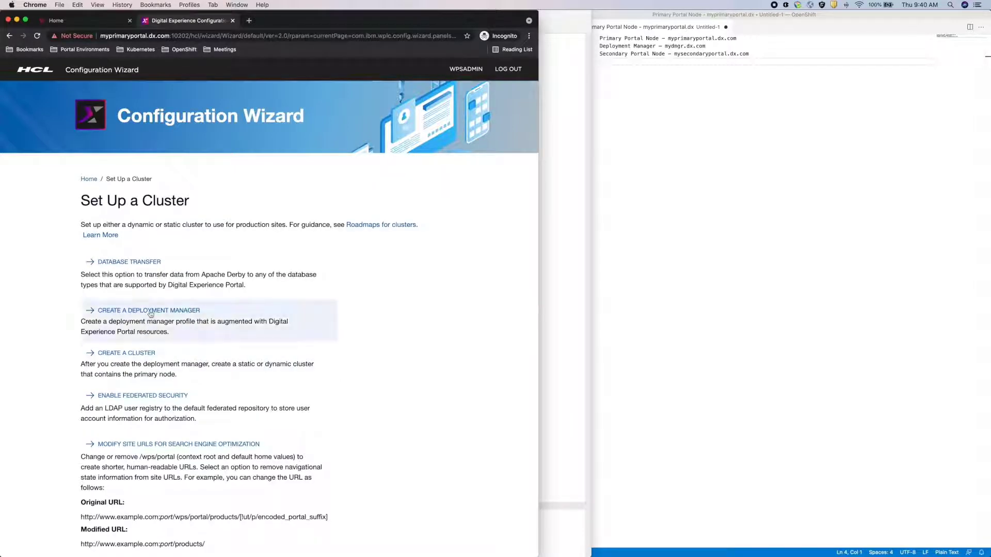
left_click(150, 311)
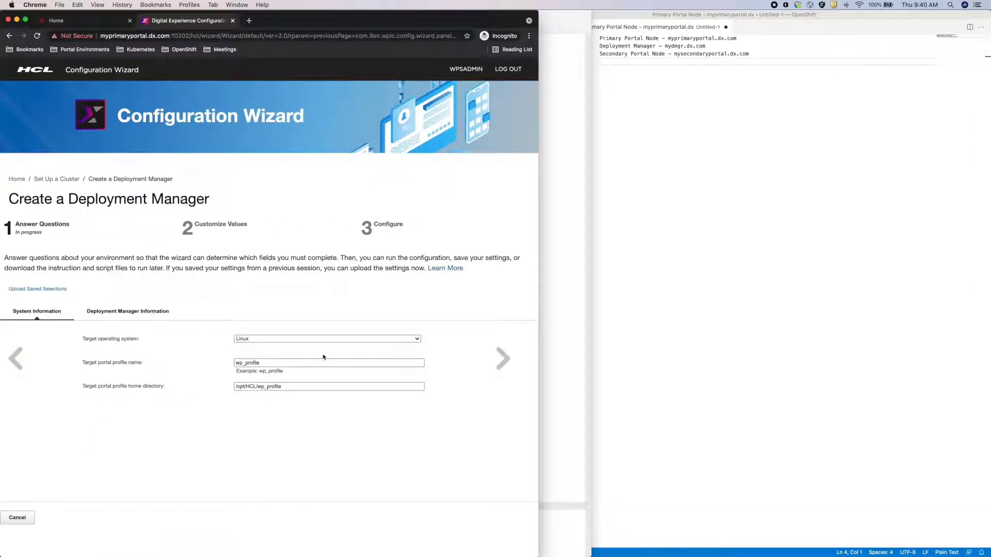
left_click(502, 359)
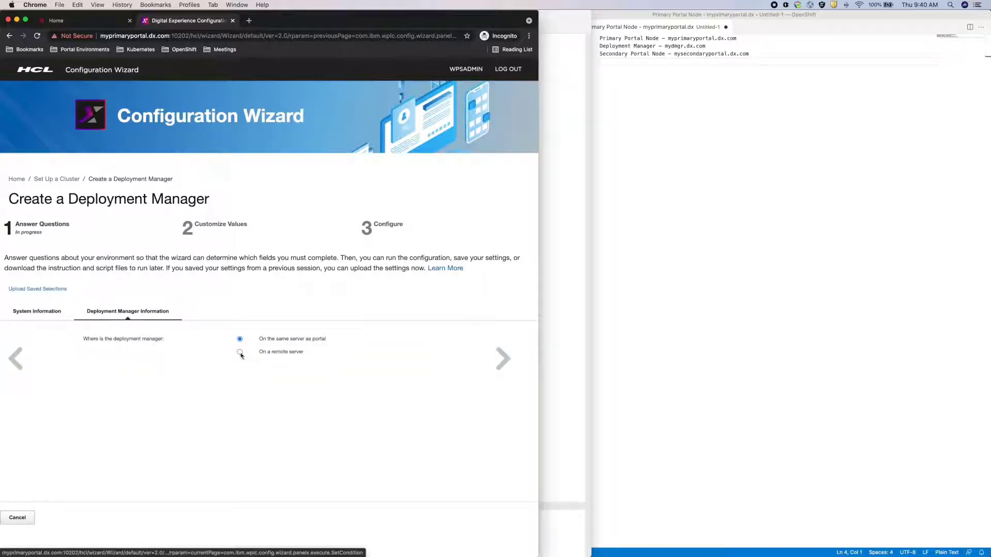
left_click(240, 353)
left_click(503, 360)
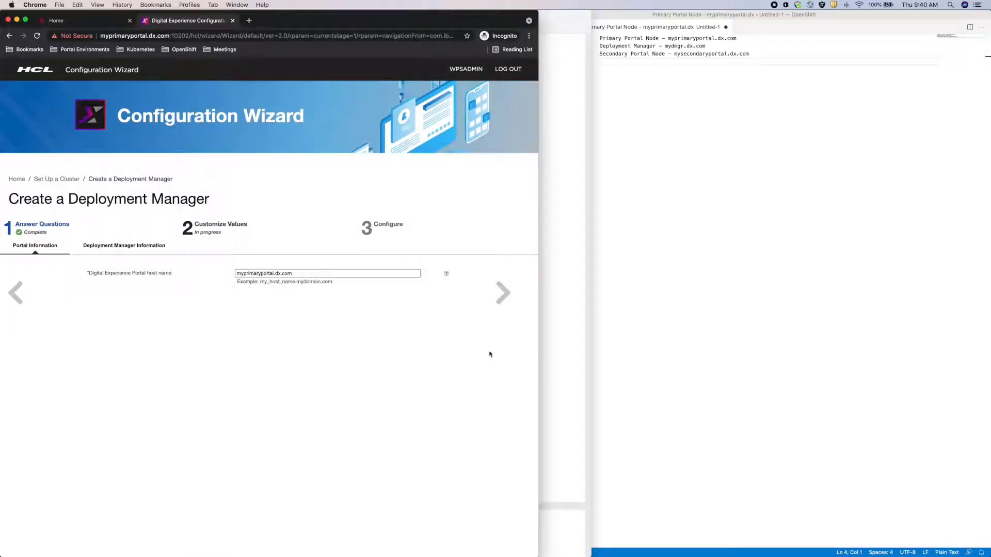
- Set host name mydmgr.dx.com and change IBM/WebSphere to HCL in the profile and installation paths
left_click(511, 298)
left_click_drag(664, 46, 706, 46)
key("super+c")
left_click(289, 273)
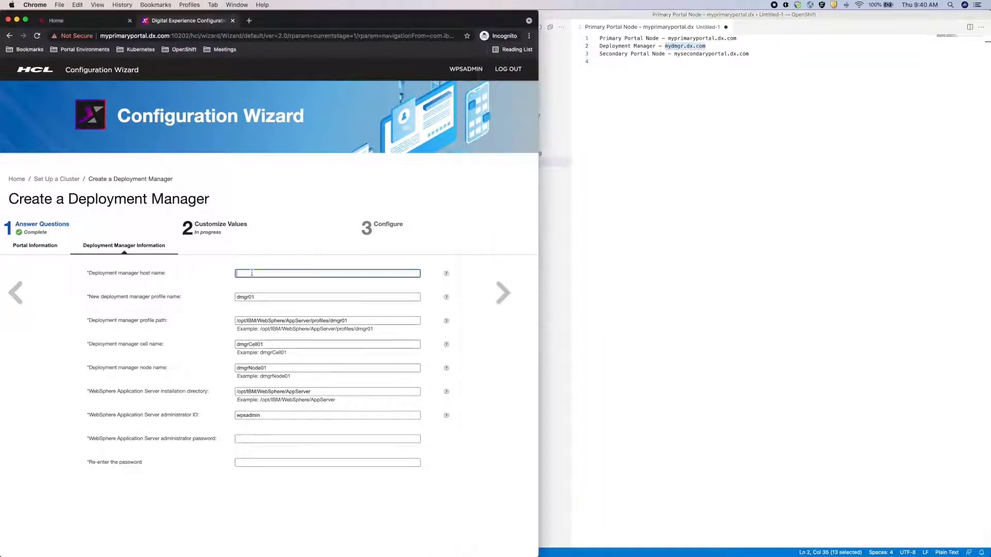
key("super+v")
left_click(273, 321)
left_click_drag(284, 320, 257, 321)
key("BackSpace")
key("BackSpace")
key("BackSpace")
key("BackSpace")
key("BackSpace")
type("HCL")
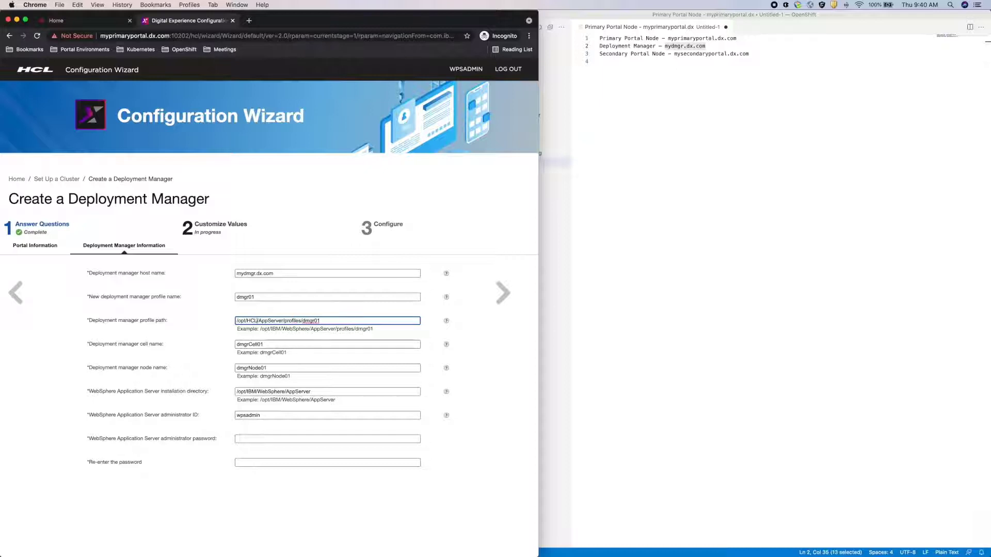
double_click(278, 394)
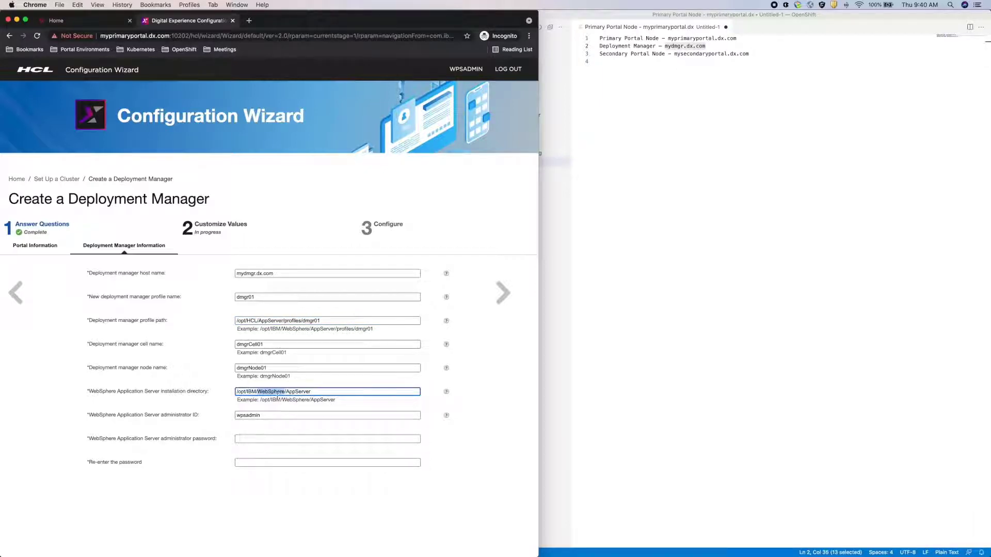
key("BackSpace")
key("BackSpace")
key("BackSpace")
key("BackSpace")
type("HCL")
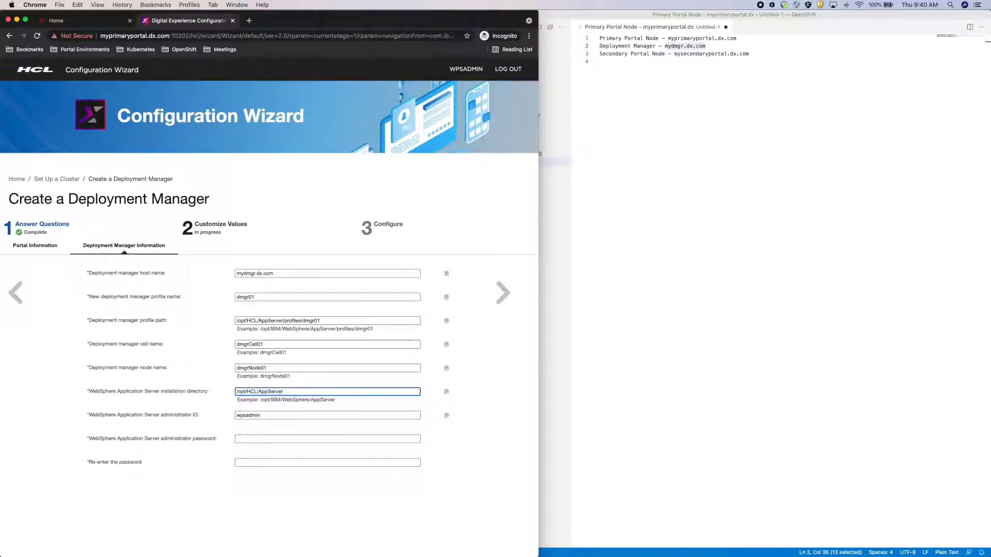
- Enter and confirm the wpsadmin administrator password, then advance to the Configure step
double_click(265, 417)
left_click(240, 439)
key("super+v")
left_click(243, 460)
key("super+v")
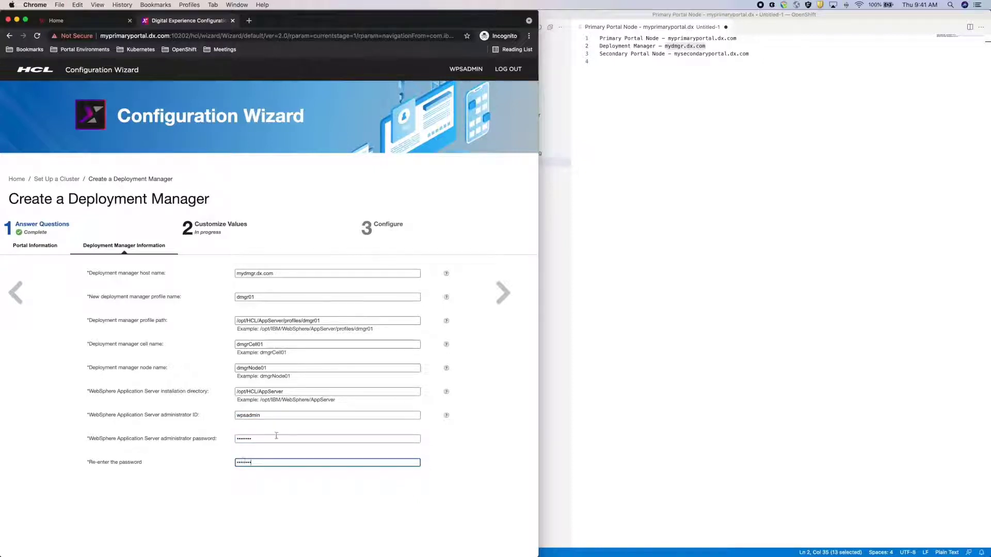
left_click(502, 293)
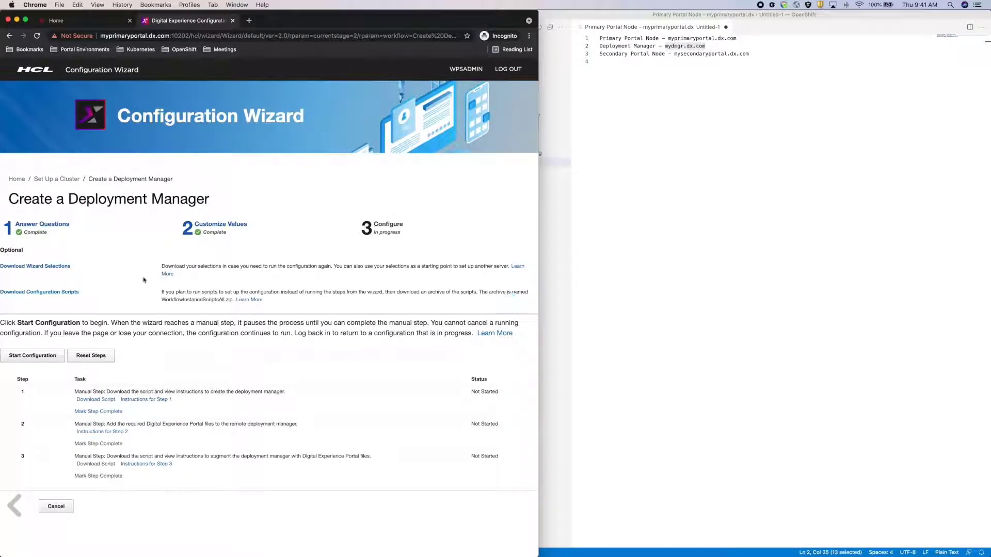
- Download the configuration scripts zip, refresh FileZilla's local Downloads list, and connect to cluster_dmgr
left_click(56, 292)
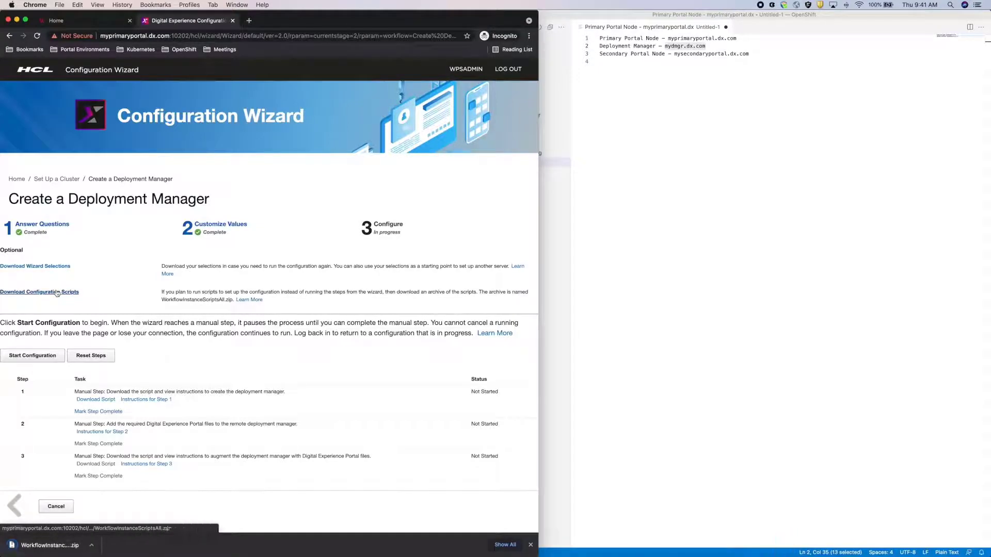
key("ctrl+Up")
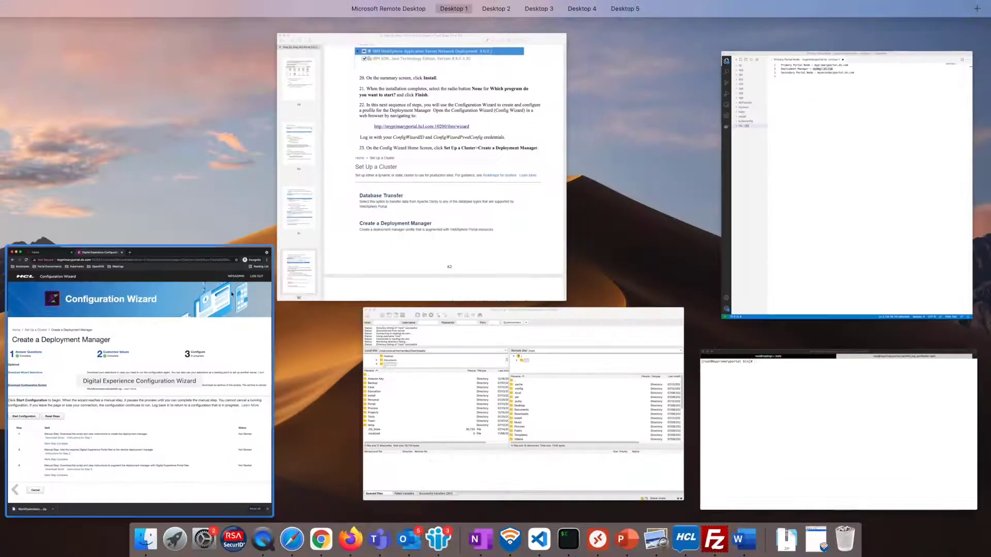
left_click(408, 376)
right_click(265, 416)
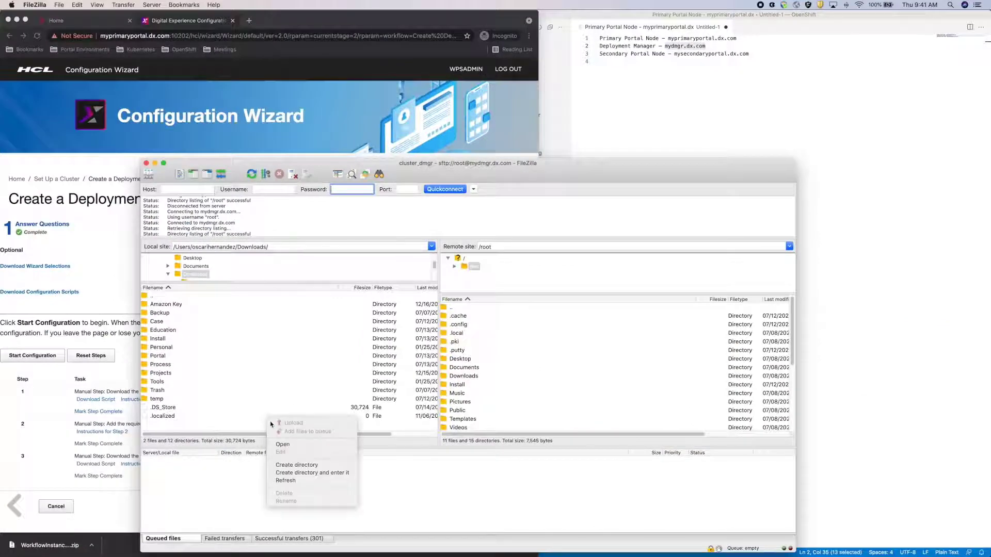
left_click(289, 471)
left_click(216, 425)
left_click(149, 174)
double_click(286, 292)
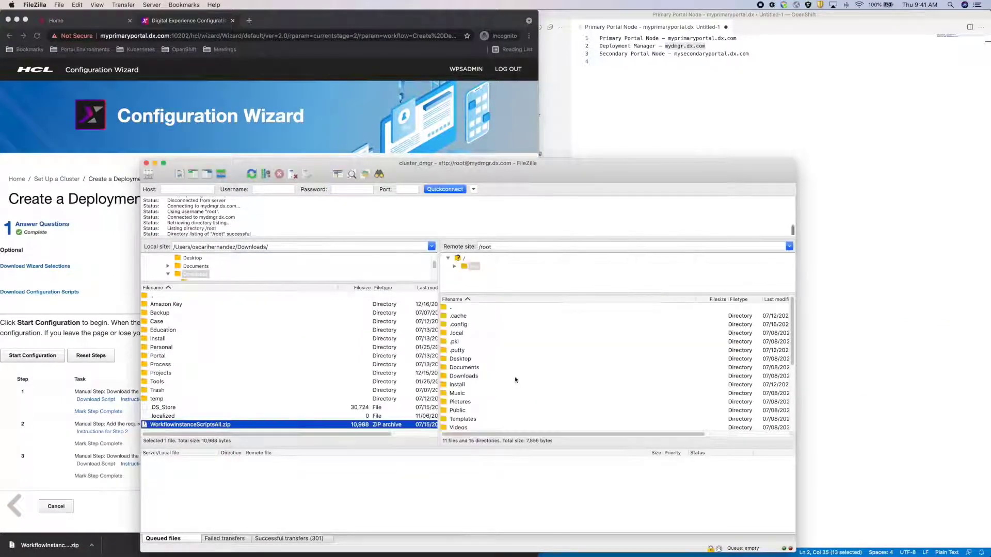
- Upload WorkflowInstanceScriptsAll.zip to /root/temp on the deployment manager server
scroll(516, 387, "down", 3)
double_click(468, 343)
double_click(170, 423)
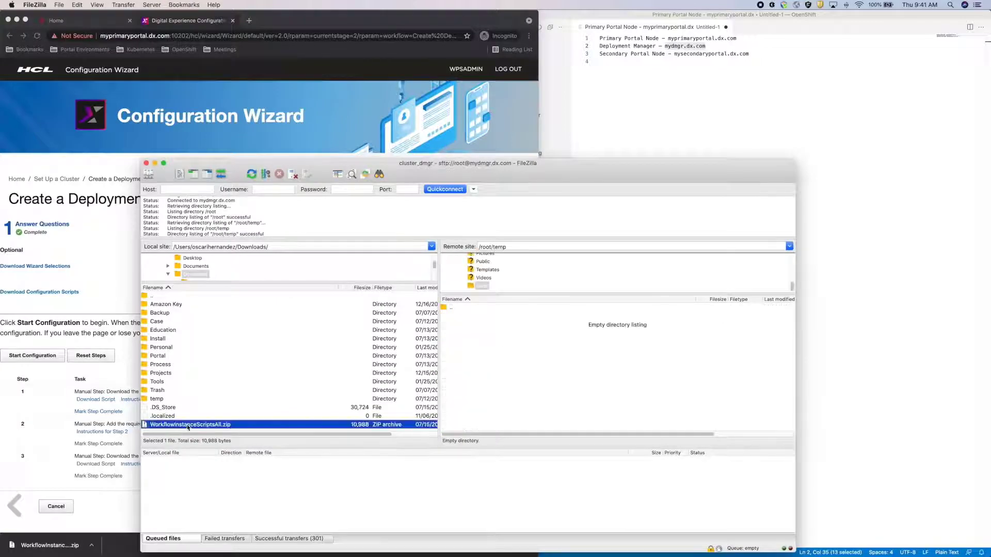
- In the mydmgr shell, cd into temp and unzip WorkflowInstanceScriptsAll.zip
key("ctrl+Up")
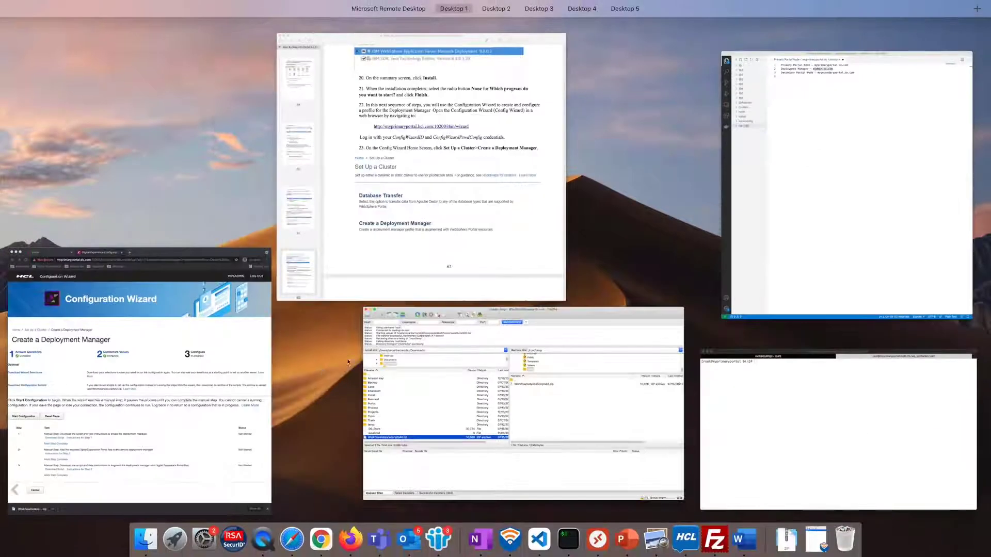
left_click(719, 401)
left_click(567, 154)
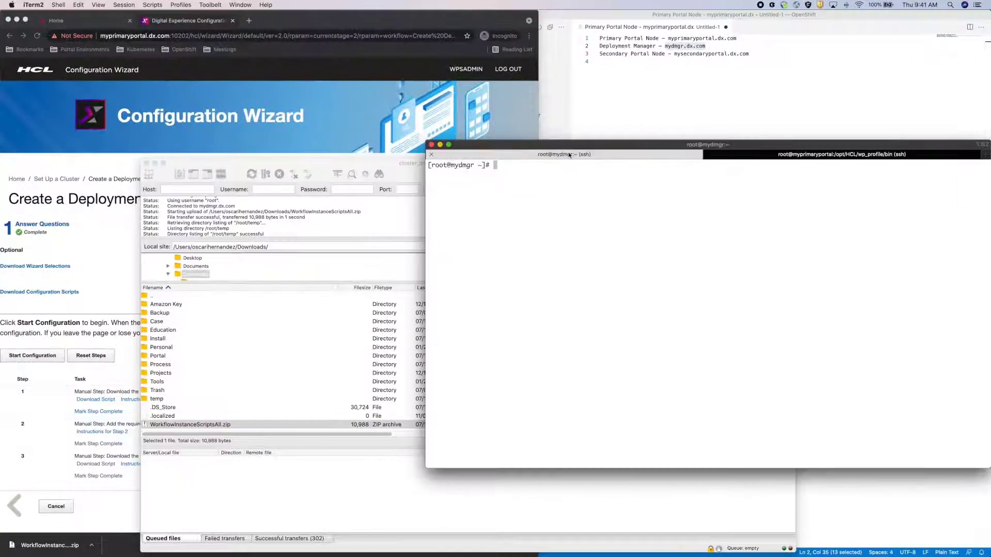
type("cd temp/")
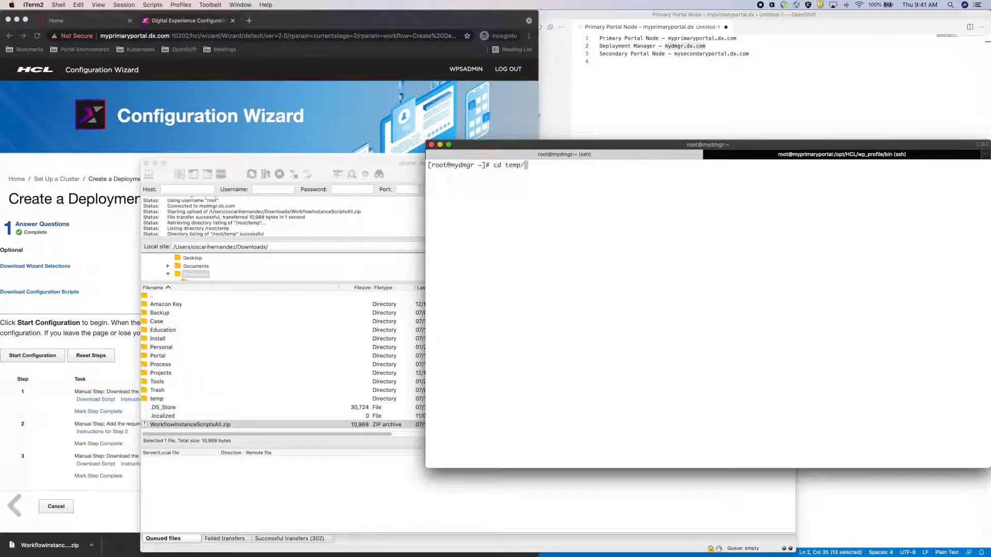
key("Return")
type("ls")
key("Return")
type("unzip Wo")
key("Tab")
key("Return")
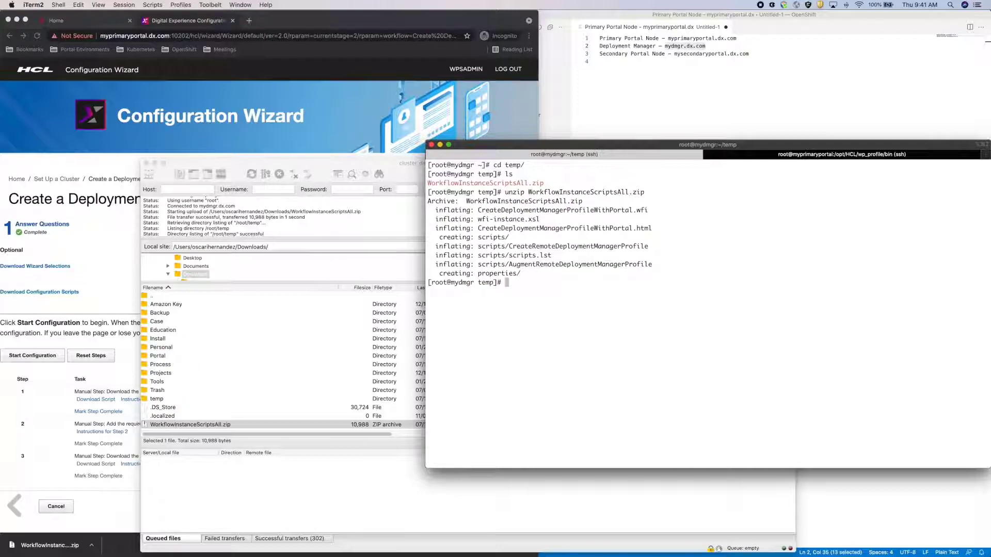
key("ctrl+Up")
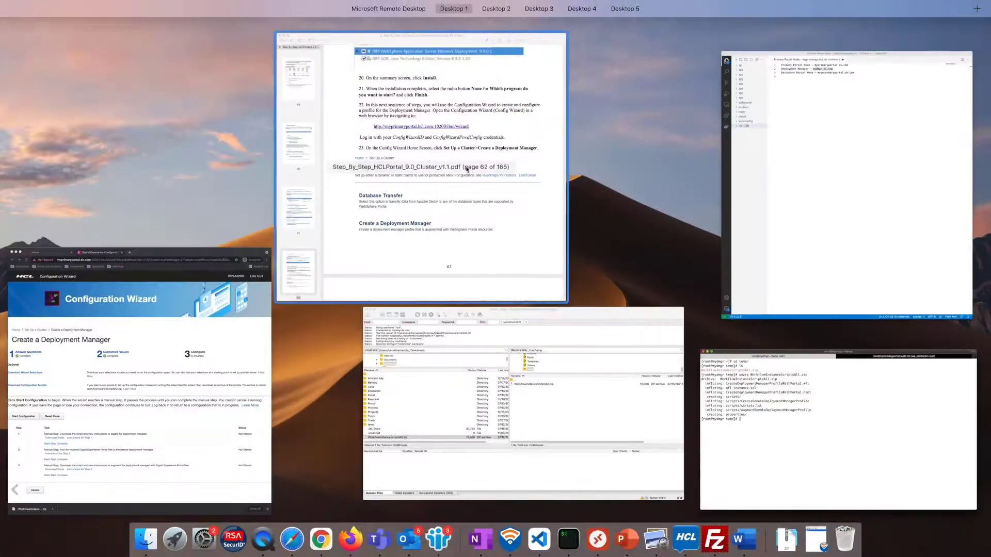
left_click(467, 170)
- Scroll the guide to page 66 and select the chmod -R 777 /tmp/Scripts command in step 31
scroll(338, 343, "down", 15)
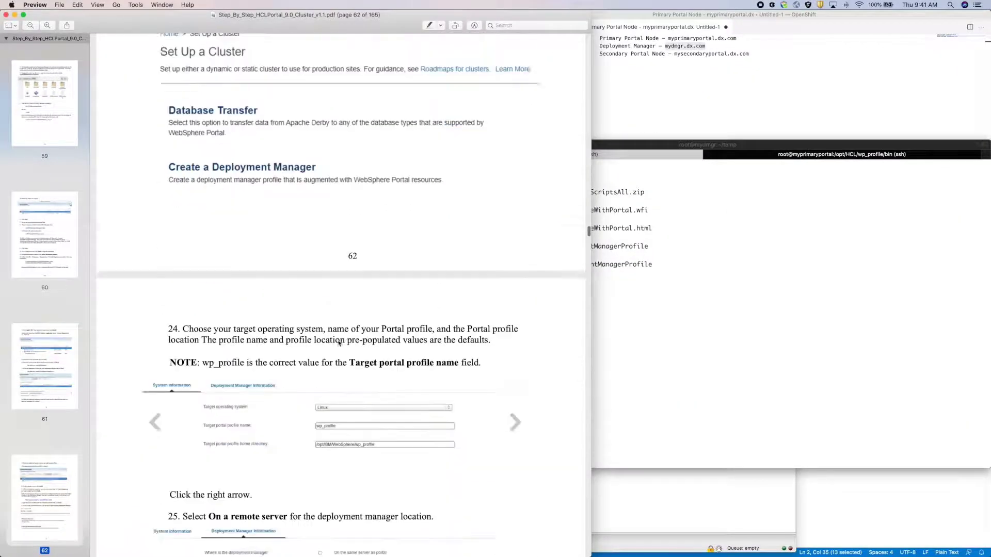
scroll(339, 341, "down", 15)
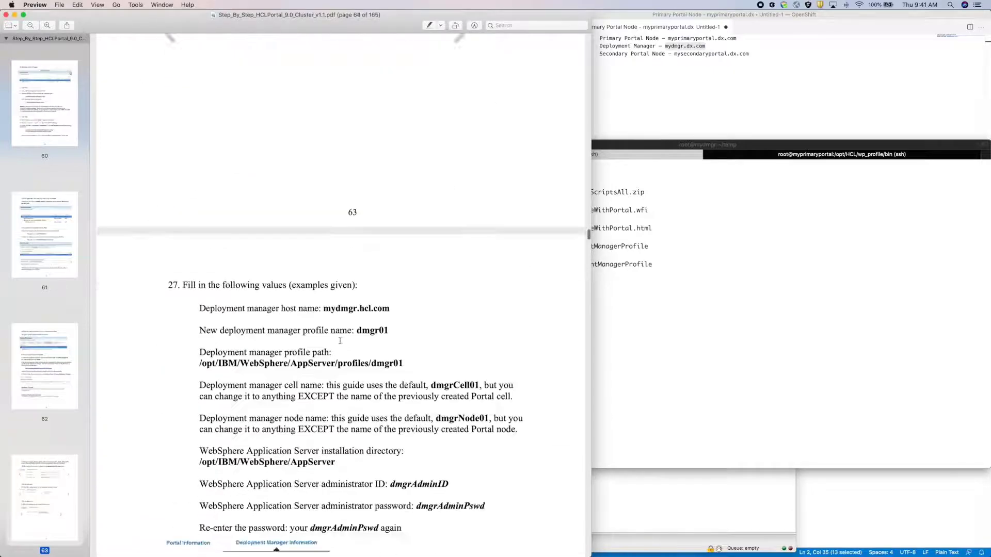
scroll(339, 339, "down", 15)
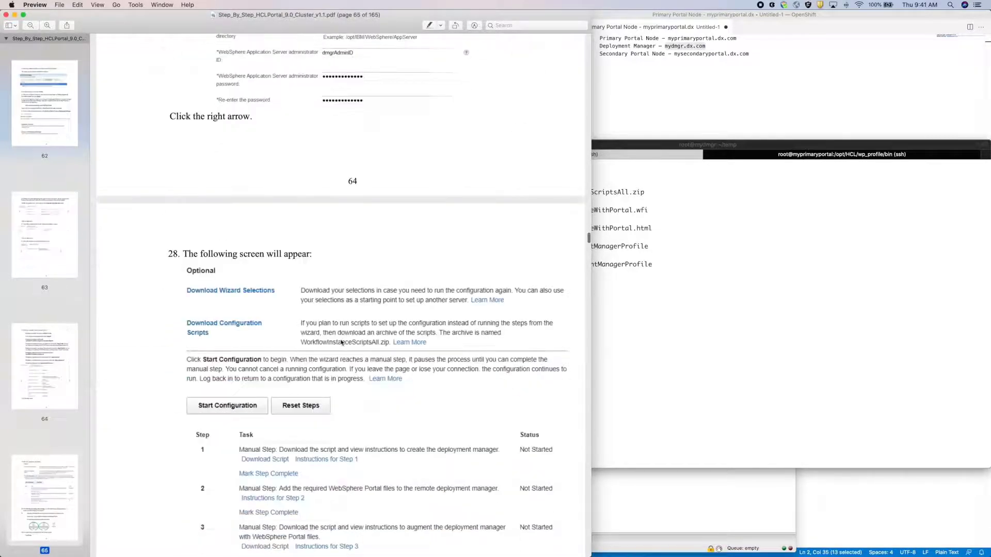
scroll(341, 343, "down", 15)
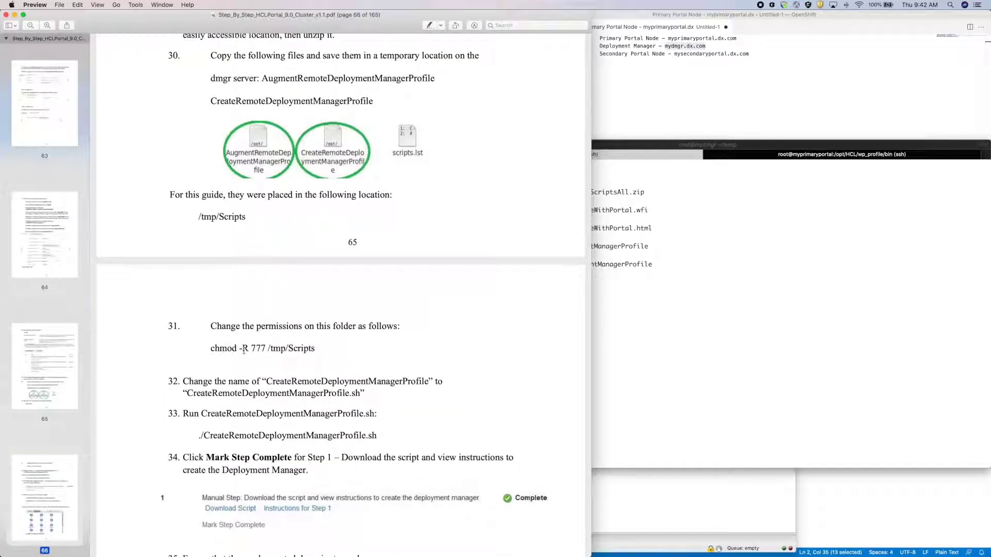
left_click_drag(213, 349, 314, 350)
scroll(369, 359, "down", 1)
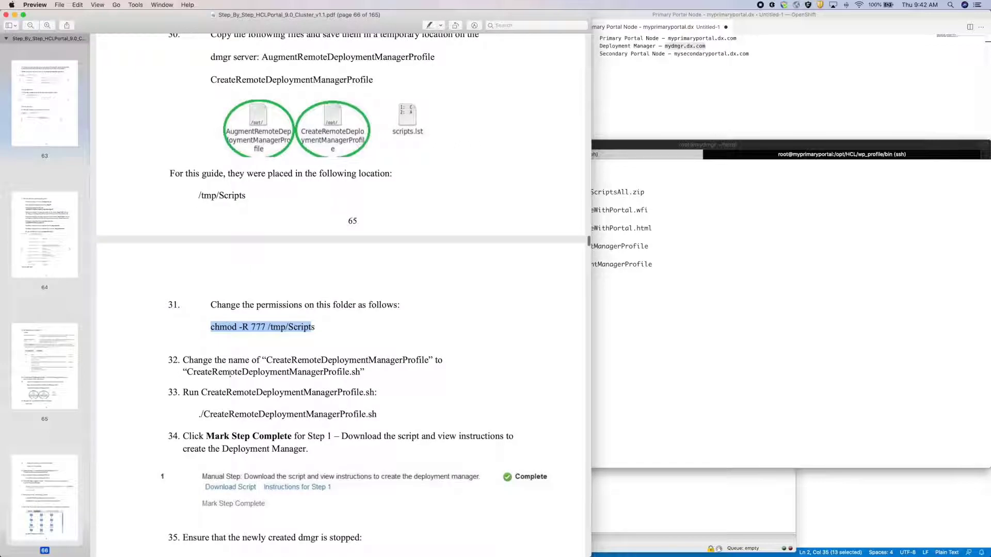
left_click_drag(230, 373, 279, 372)
scroll(338, 376, "down", 1)
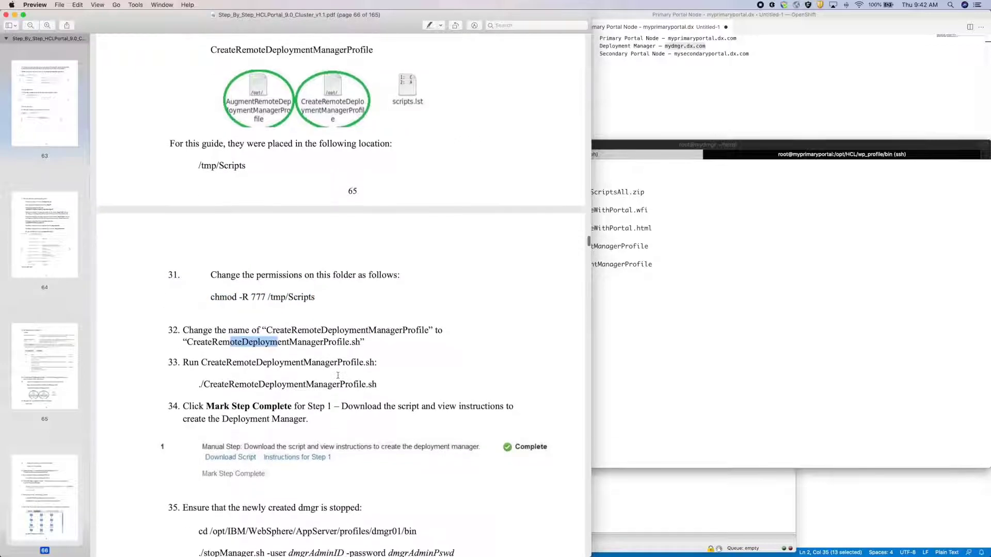
left_click(709, 356)
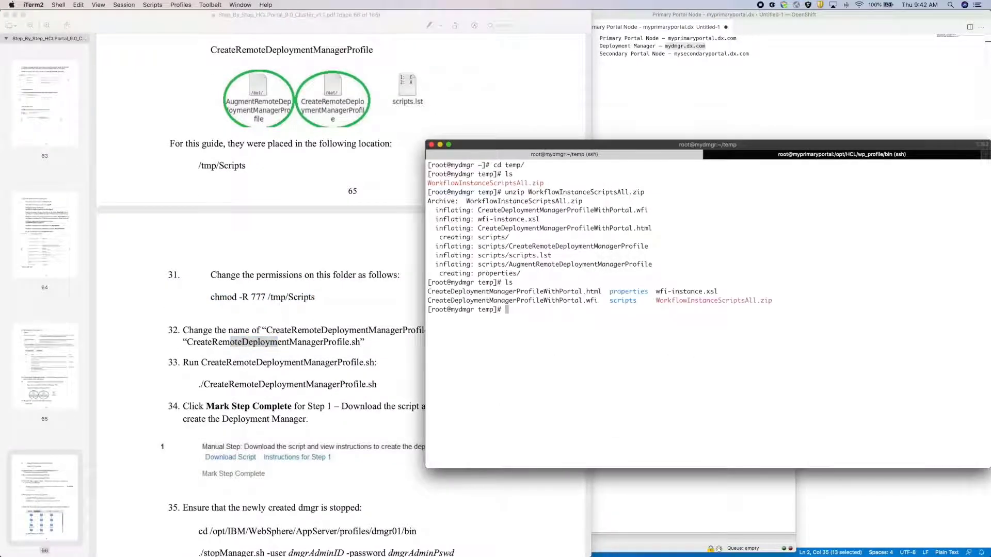
- Grant 777 permissions recursively on the scripts folder, enter it and list its scripts
type("chmod -R 777 scripts/")
key("Return")
type("cd scripts/")
key("Return")
type("ls")
key("Return")
- Rename CreateRemoteDeploymentManagerProfile to CreateRemoteDeploymentManagerProfile.sh and run it to create profile dmgr01
type("mv Cr")
key("Tab")
type("Cr")
key("Tab")
type(".sh")
key("Return")
type("./Cr")
key("Tab")
key("Return")
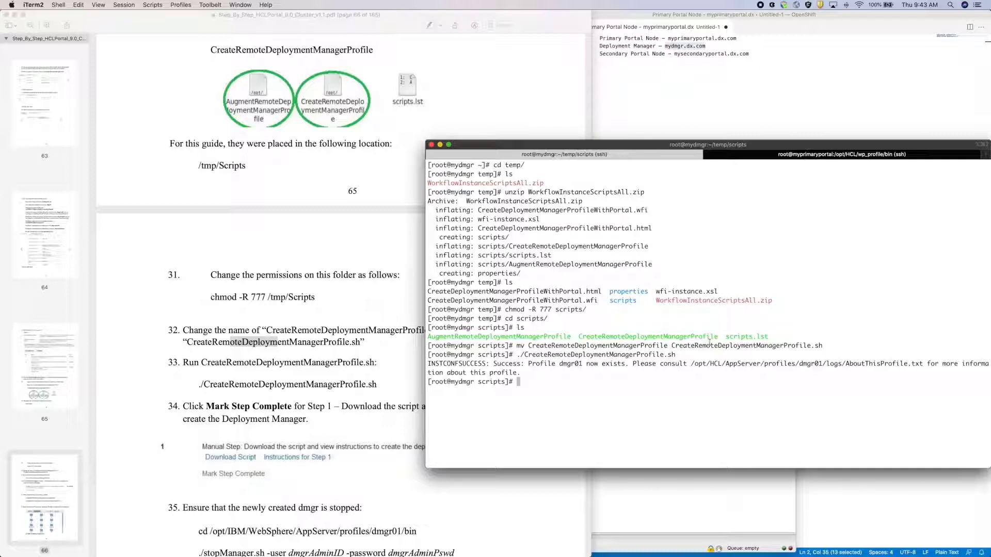
- In the Configuration Wizard, mark manual step 1 (create the deployment manager) Complete
left_click(377, 407)
scroll(378, 406, "down", 3)
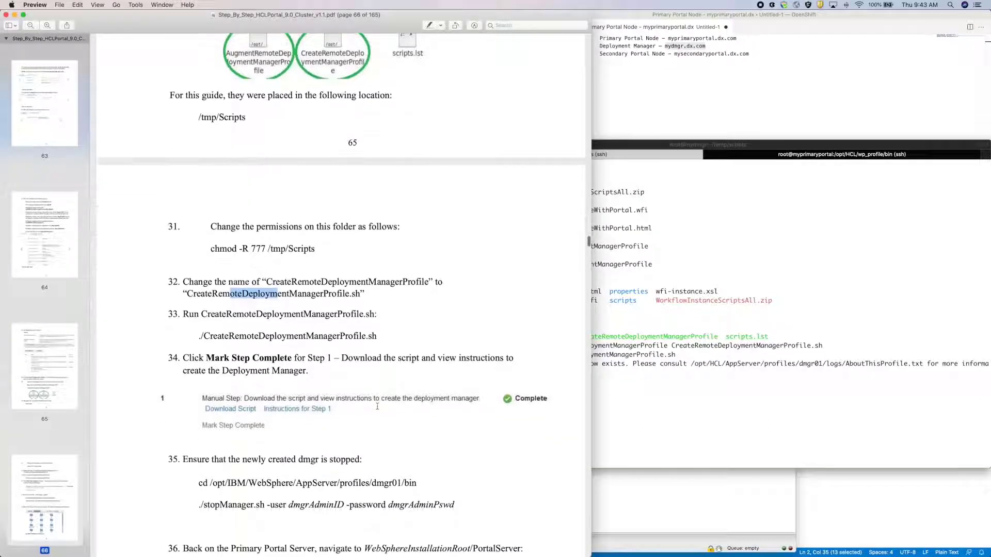
scroll(377, 406, "down", 2)
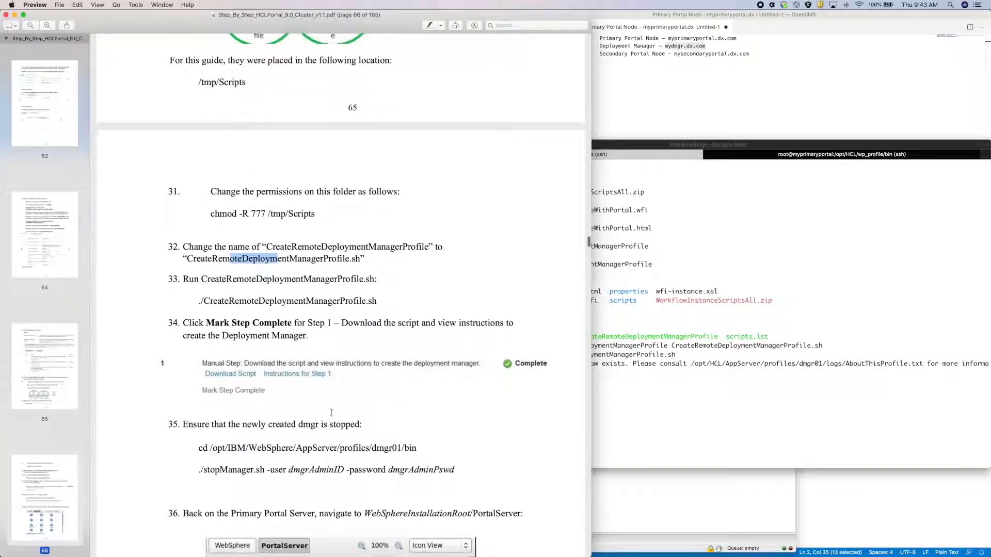
key("ctrl+Up")
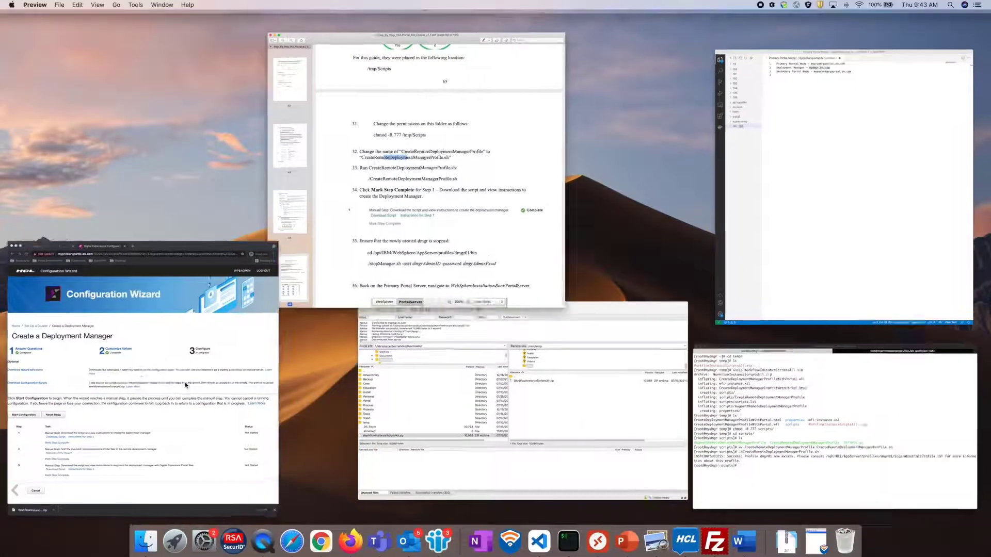
left_click(150, 384)
left_click(92, 412)
key("ctrl+Up")
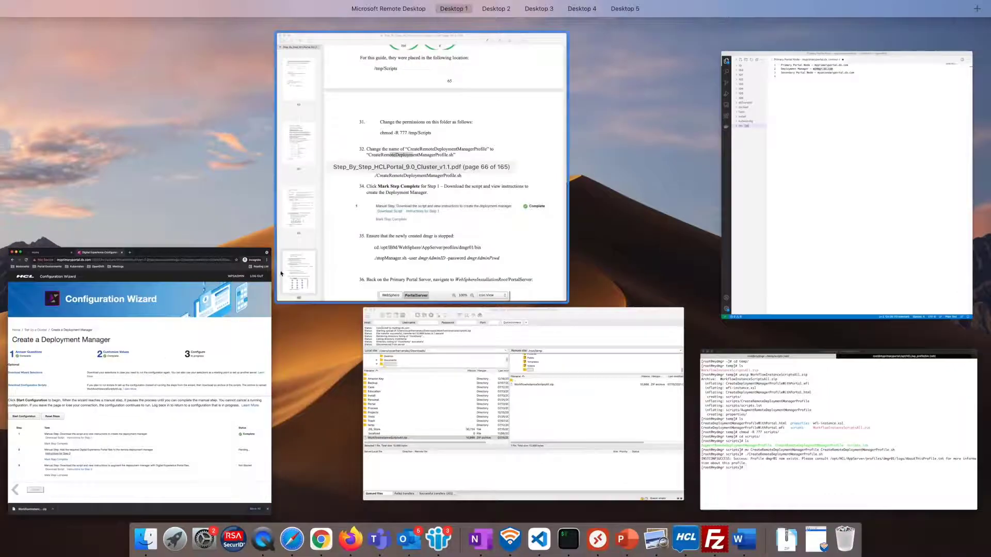
left_click(310, 247)
- Run stopManager.sh with the admin credentials from /opt/HCL/AppServer/profiles/dmgr01/bin to stop dmgr
left_click(596, 355)
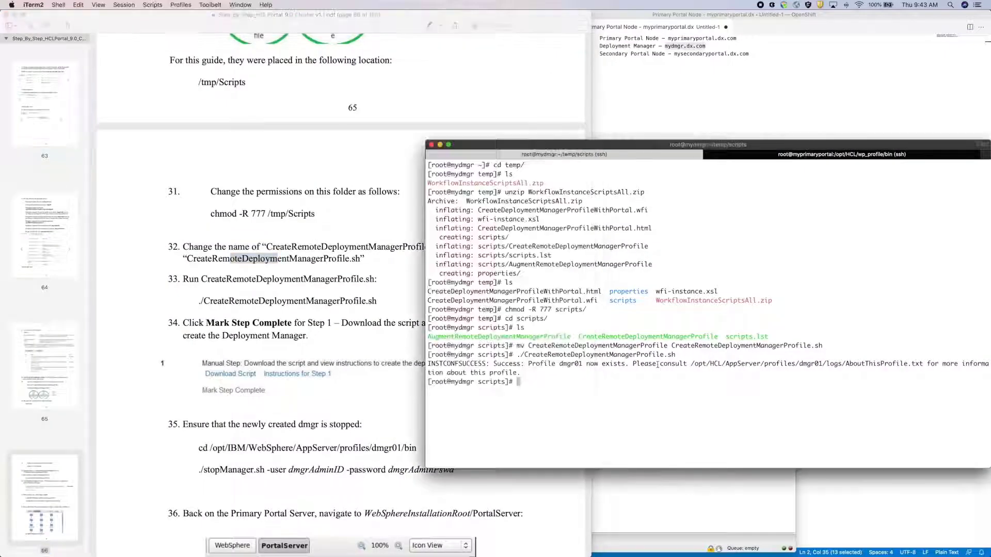
type("cd /opt/HCL/AppServer/profiles/dmgr01/bin/")
key("Return")
type("./stopM")
key("Tab")
key("Tab")
type("a")
key("Tab")
type("-user wpsadmin -password wpsadmin")
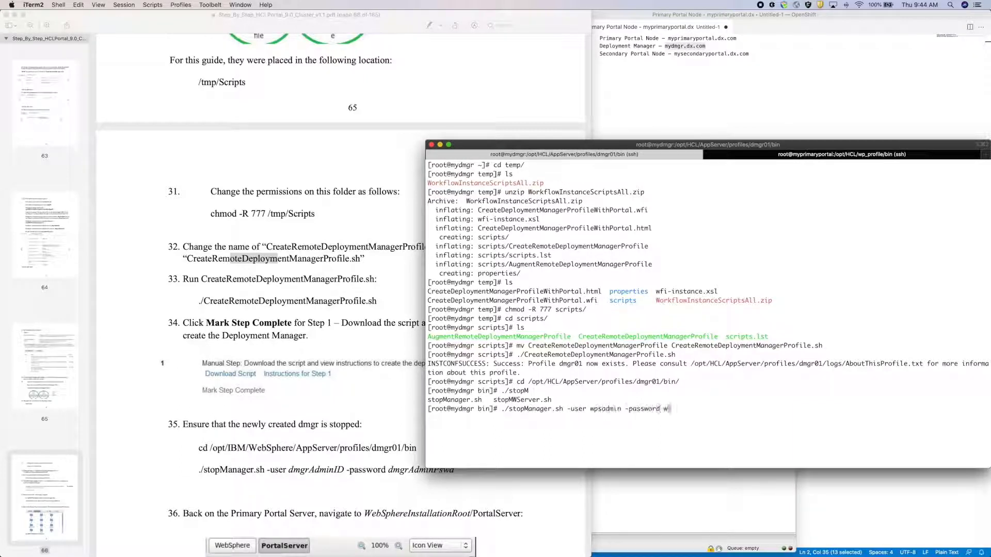
key("Return")
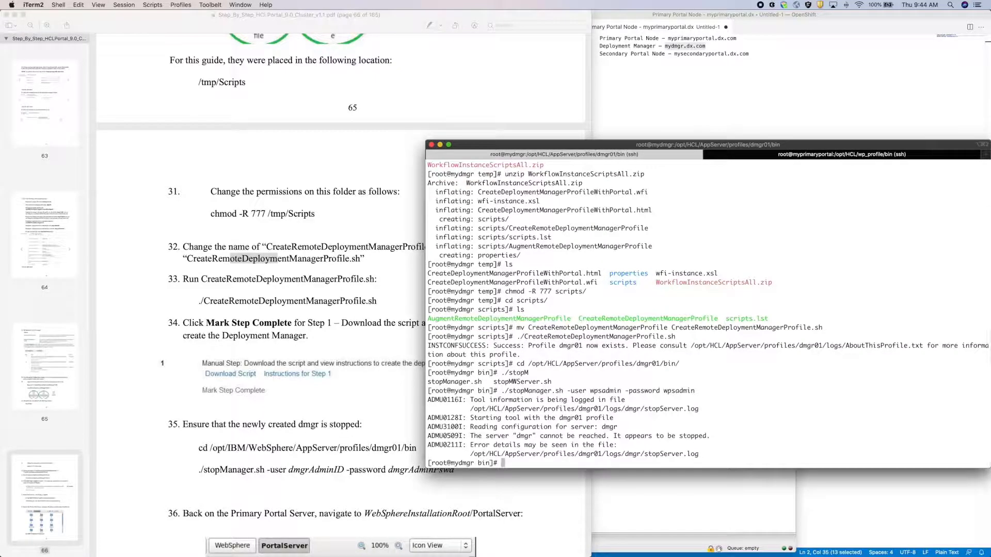
left_click(380, 391)
- Review the temp folder in FileZilla, confirming filesForDmgr.zip from /opt/HCL/PortalServer/filesForDmgr
scroll(371, 406, "down", 5)
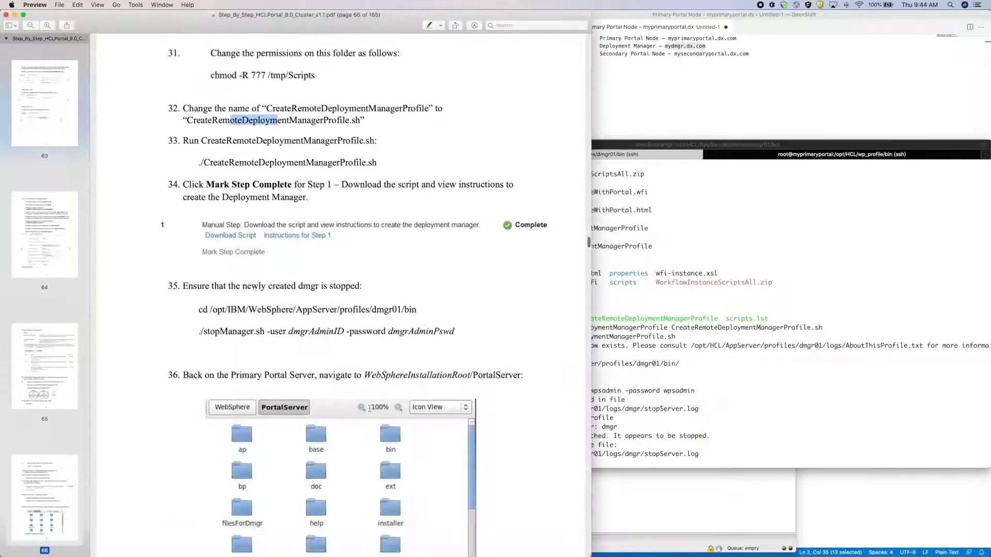
scroll(369, 408, "down", 3)
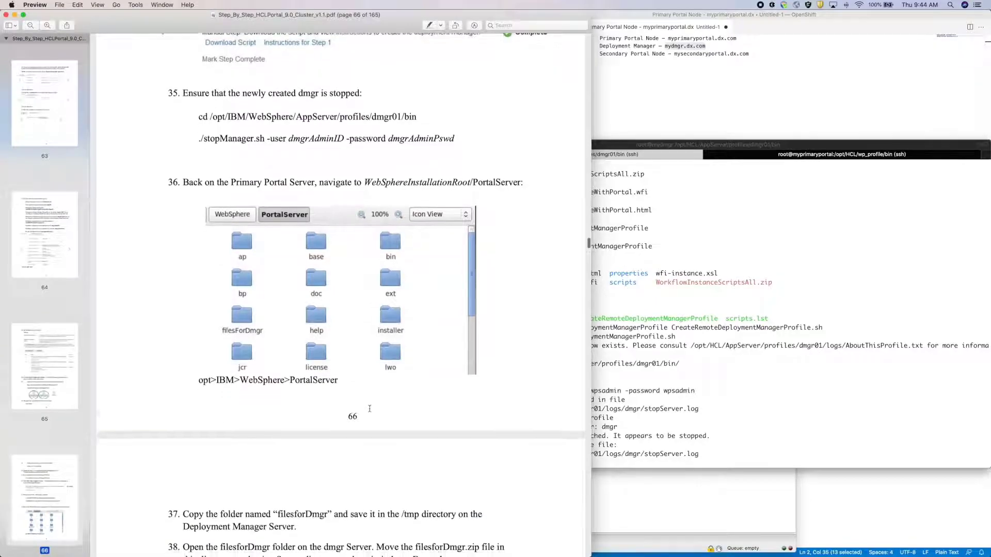
scroll(369, 408, "down", 1)
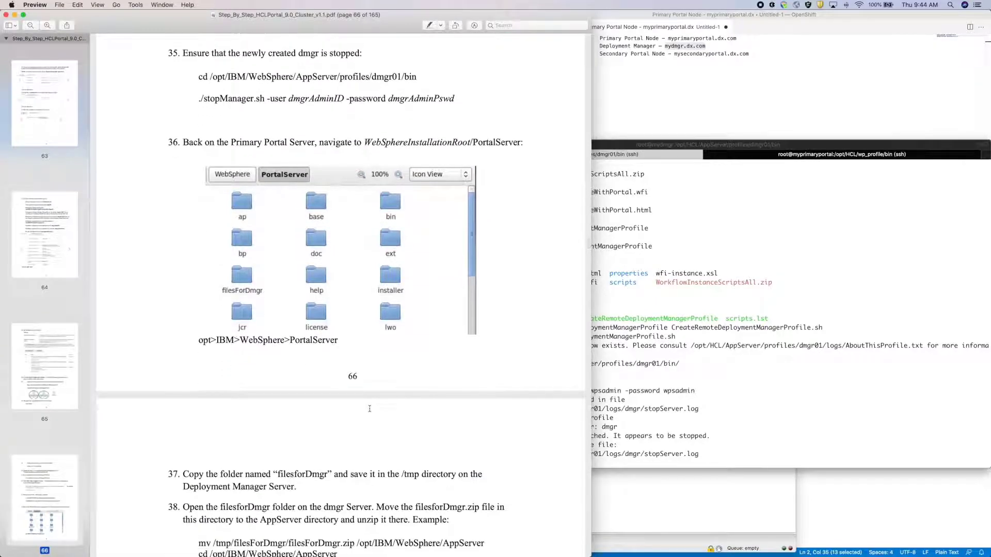
key("ctrl+Up")
left_click(521, 392)
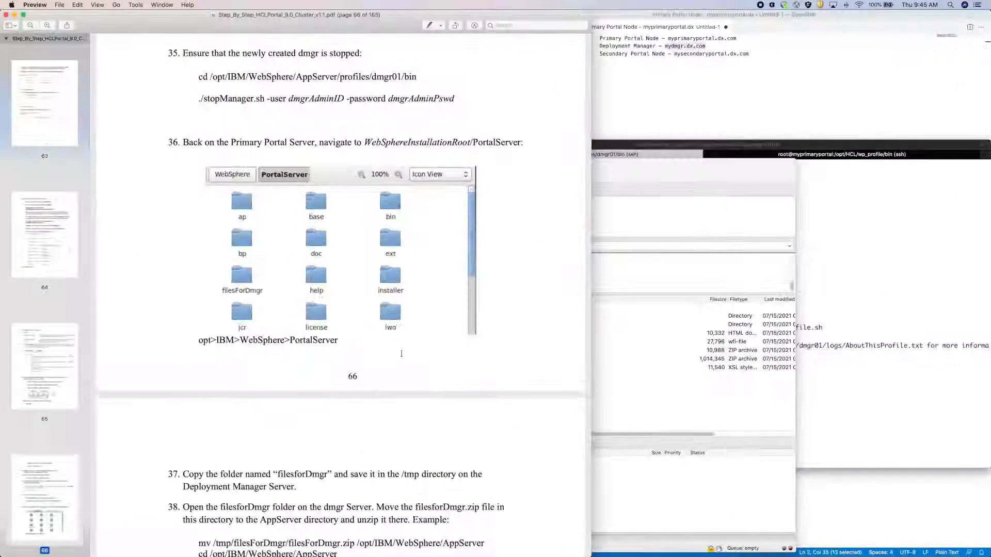
left_click_drag(238, 507, 277, 507)
scroll(275, 509, "down", 2)
scroll(275, 508, "down", 8)
scroll(276, 507, "down", 1)
key("ctrl+Up")
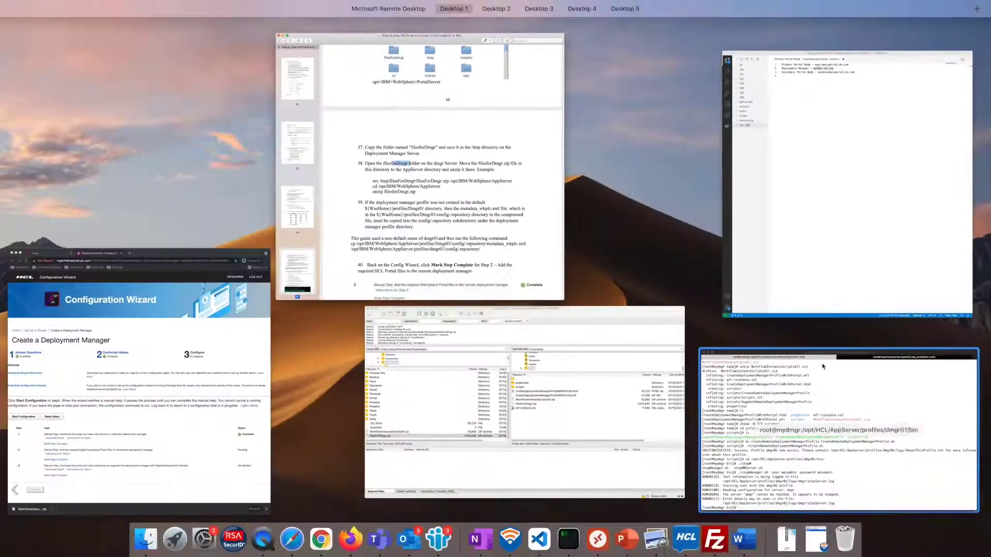
left_click(732, 356)
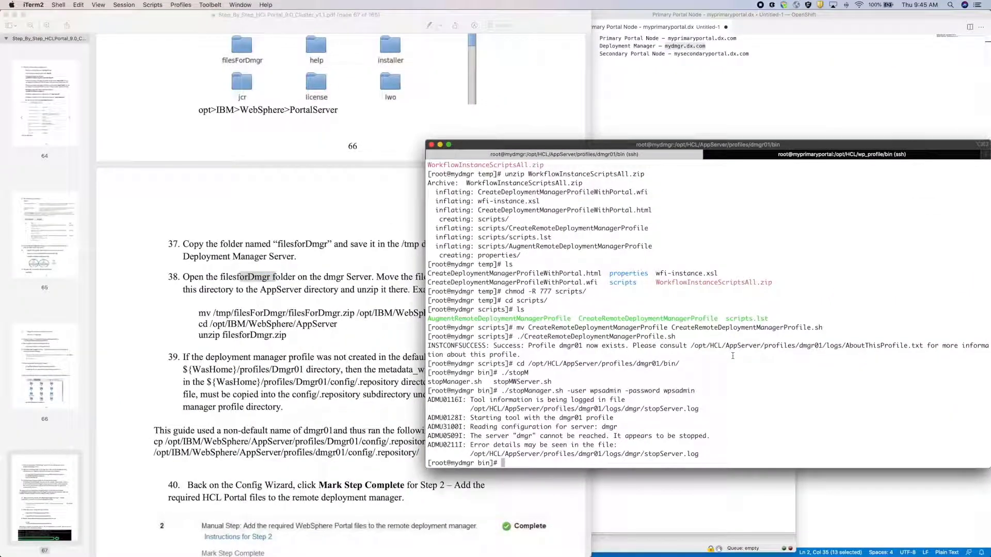
- Move filesForDmgr.zip from ~/temp into /opt/HCL/AppServer
type("ls")
key("Return")
type("cd")
key("Return")
type("cd temp/")
key("Return")
type("ls")
key("Return")
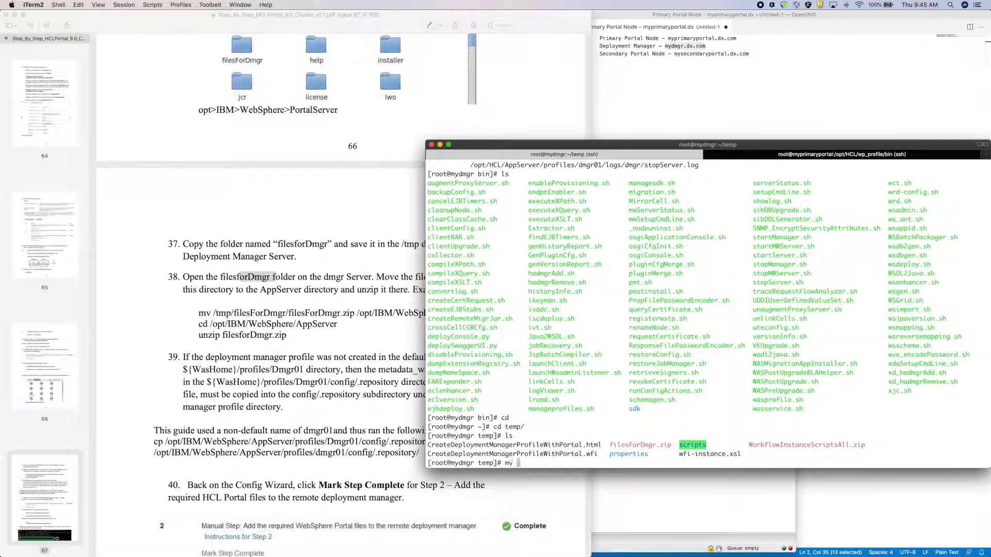
type("mv f")
key("Tab")
type("/opt/HCL/AppServer/")
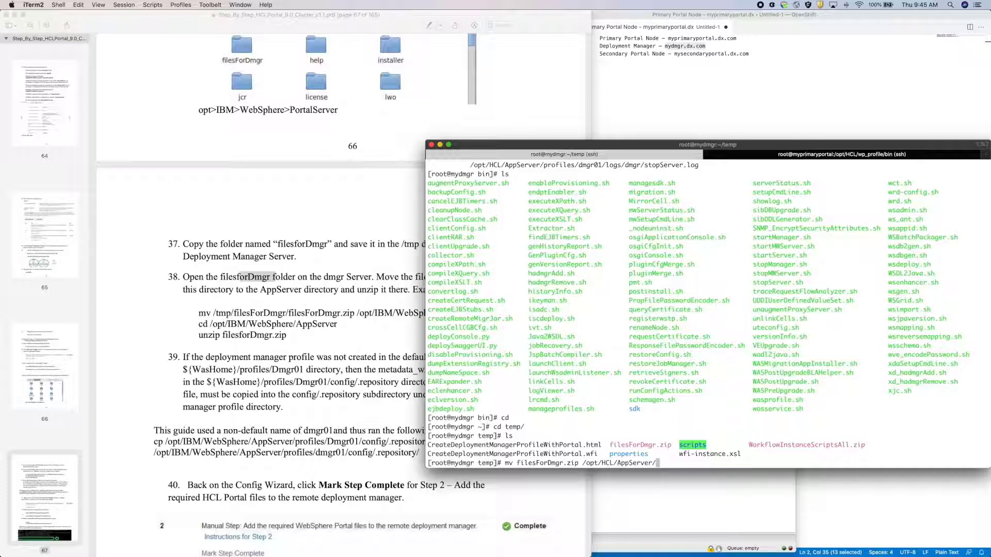
key("Return")
- Unzip filesForDmgr.zip in /opt/HCL/AppServer, extracting profile templates and Dmgr01 config files
type("cd /opt/HCL/AppServer/")
key("Return")
type("unzip file")
key("Tab")
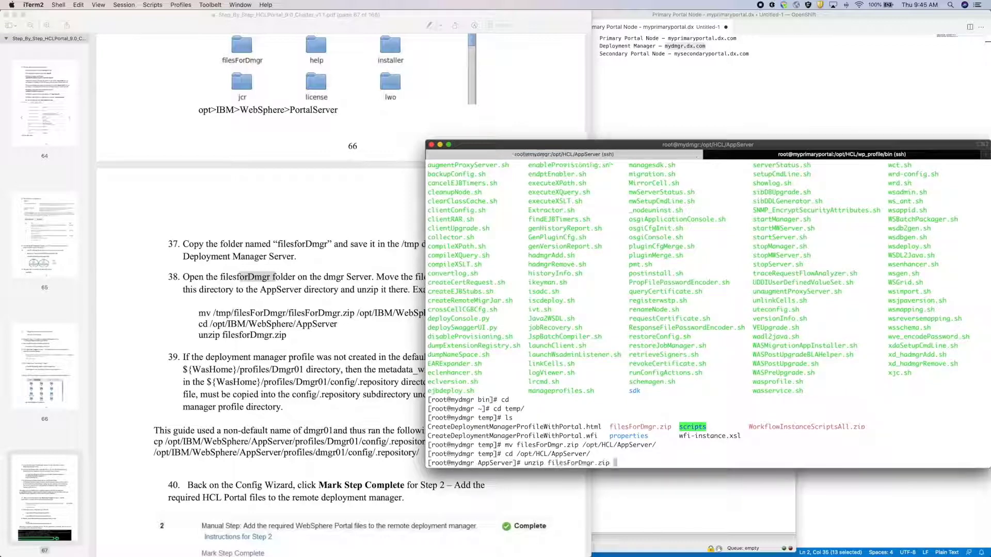
key("Return")
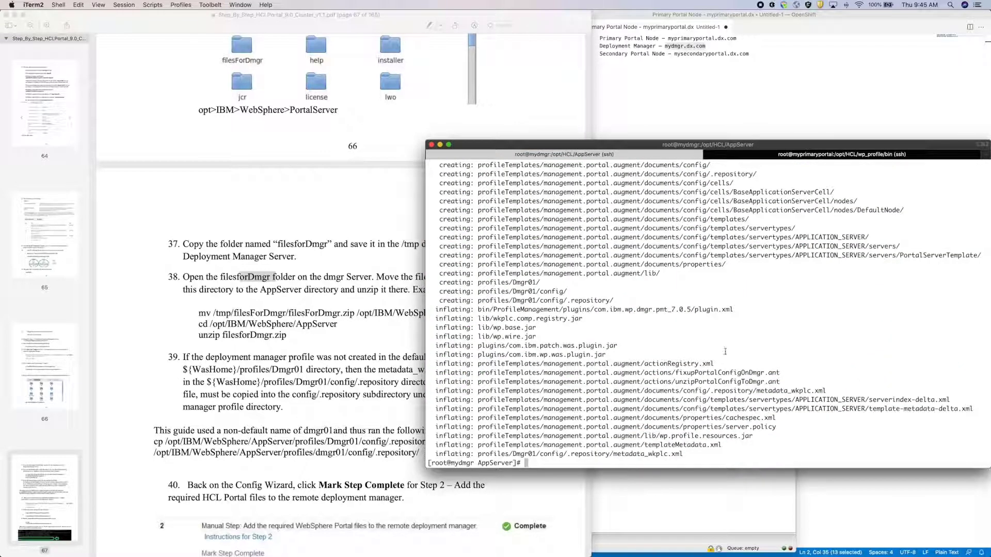
- Copy metadata_wkplc.xml from profiles/Dmgr01/config/.repository into profiles/dmgr01/config/.repository
left_click(372, 335)
scroll(372, 334, "down", 4)
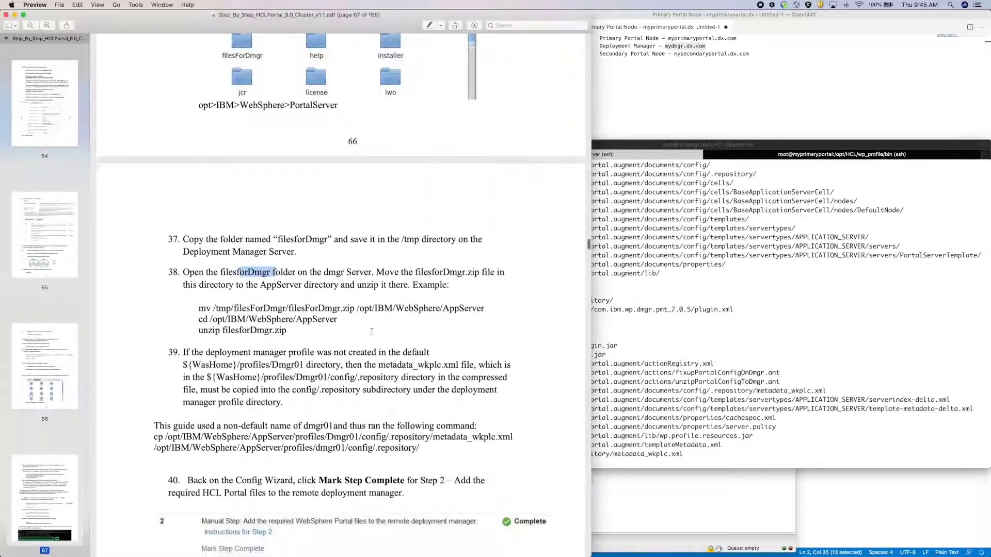
scroll(371, 332, "down", 5)
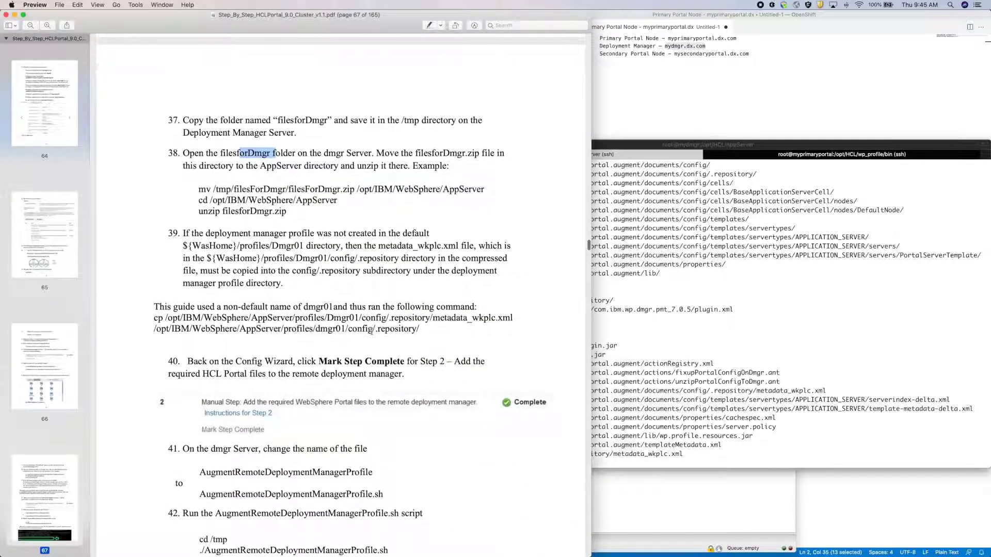
scroll(372, 332, "down", 2)
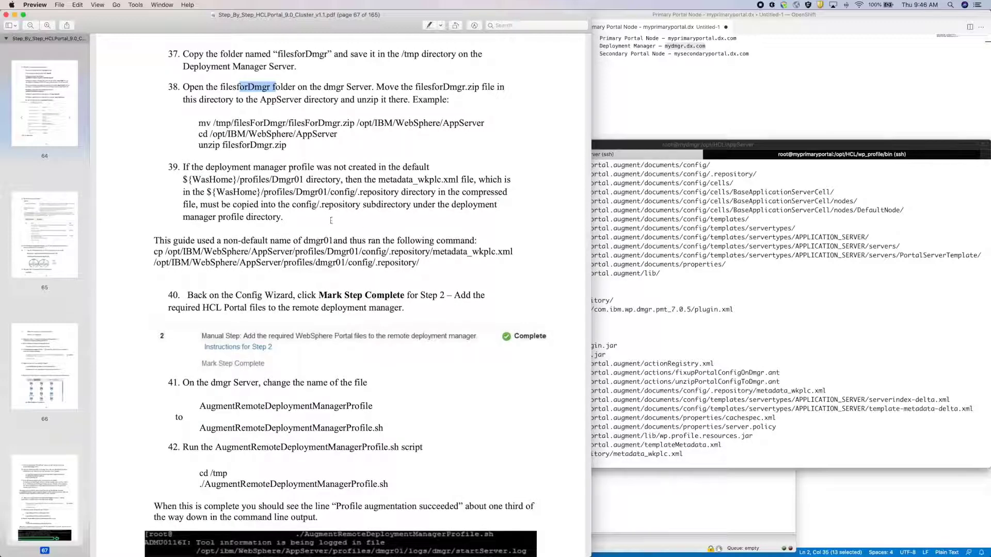
scroll(330, 220, "down", 4)
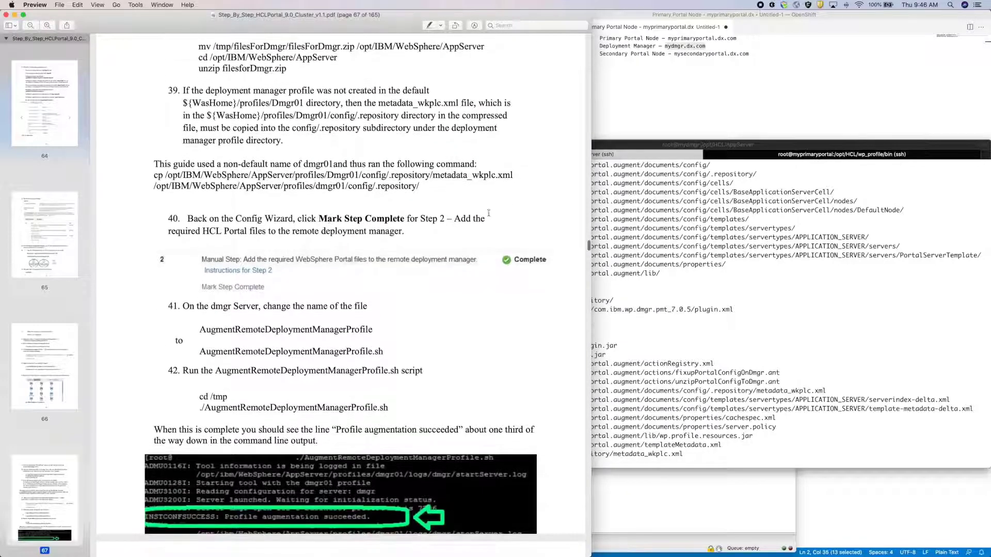
left_click(680, 148)
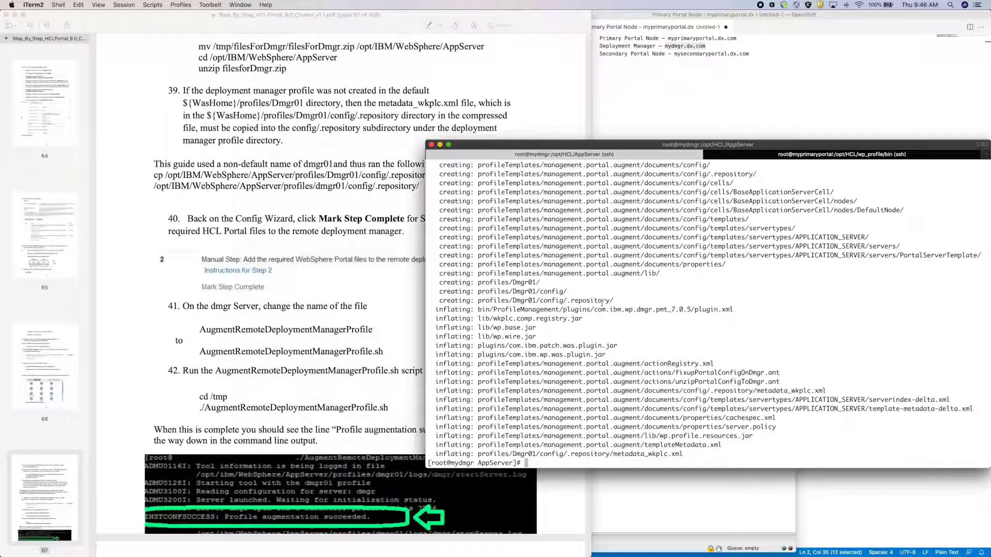
scroll(298, 267, "down", 4)
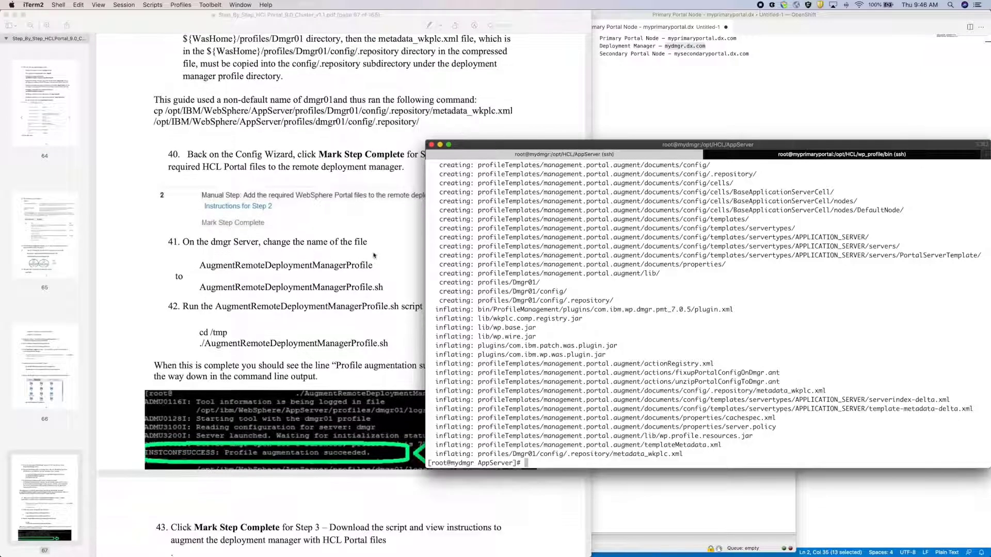
type("cp /opt/HCL/AppServer/profiles/")
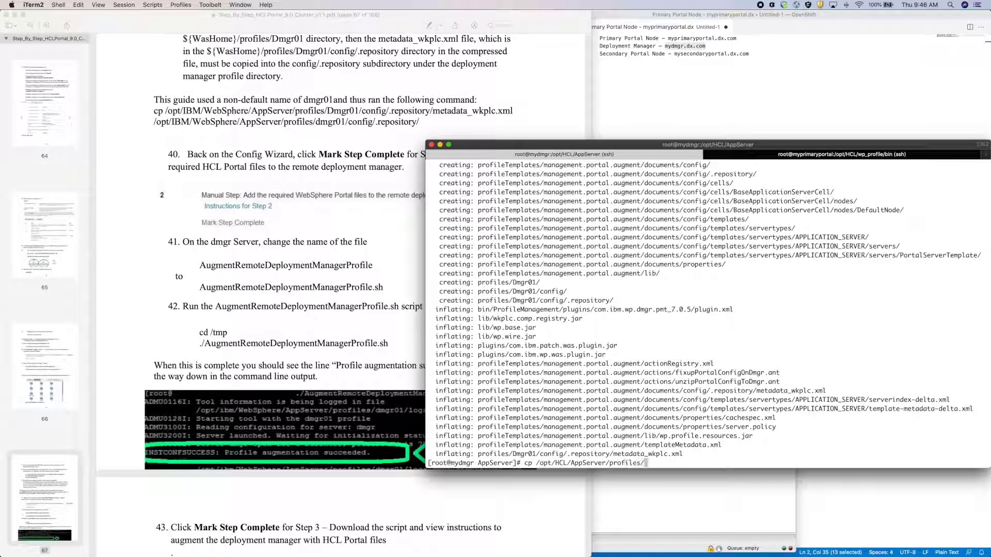
type("Dmgr01/config/.repository/m")
key("Tab")
type("/opt/HCL/AppServer/")
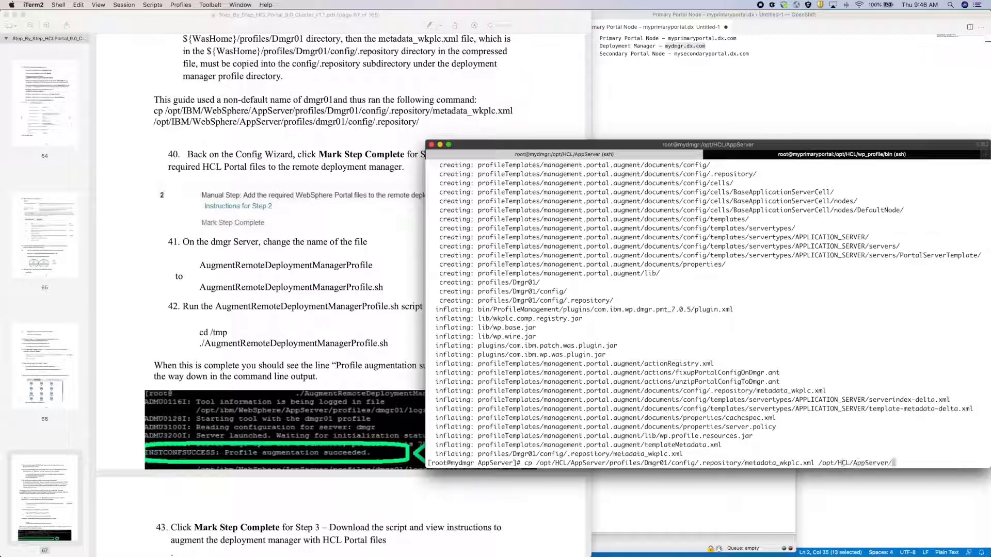
type("profiles/dmgr01/config/.repository/")
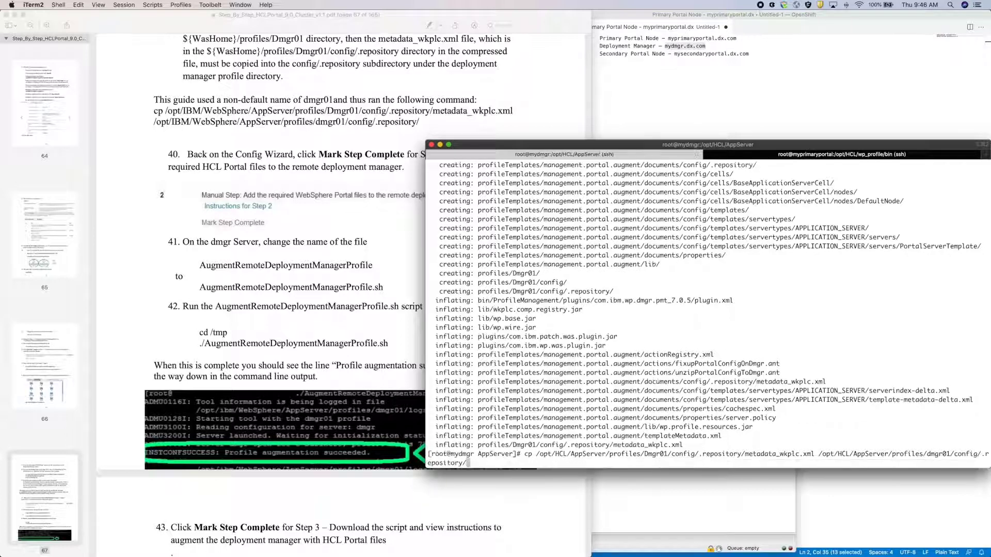
key("Return")
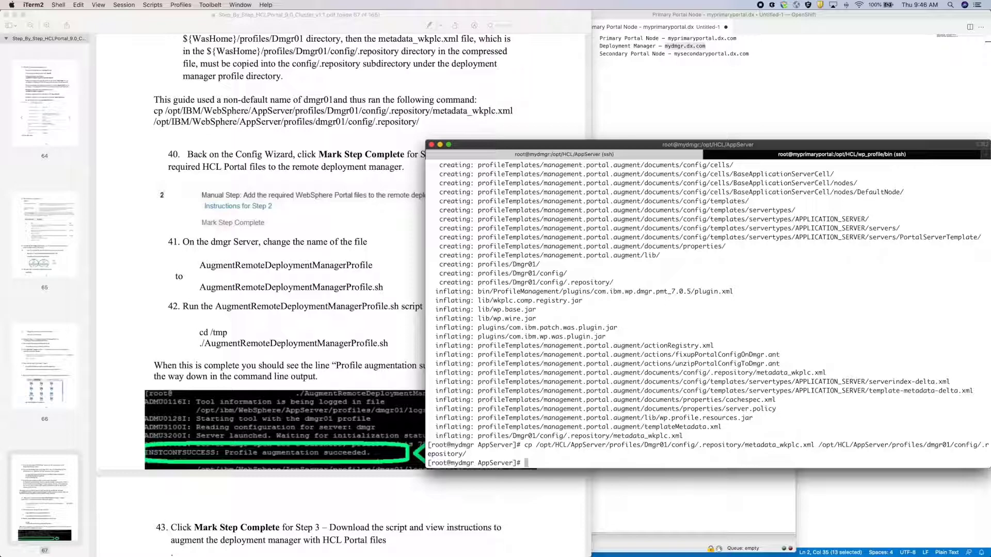
left_click(414, 256)
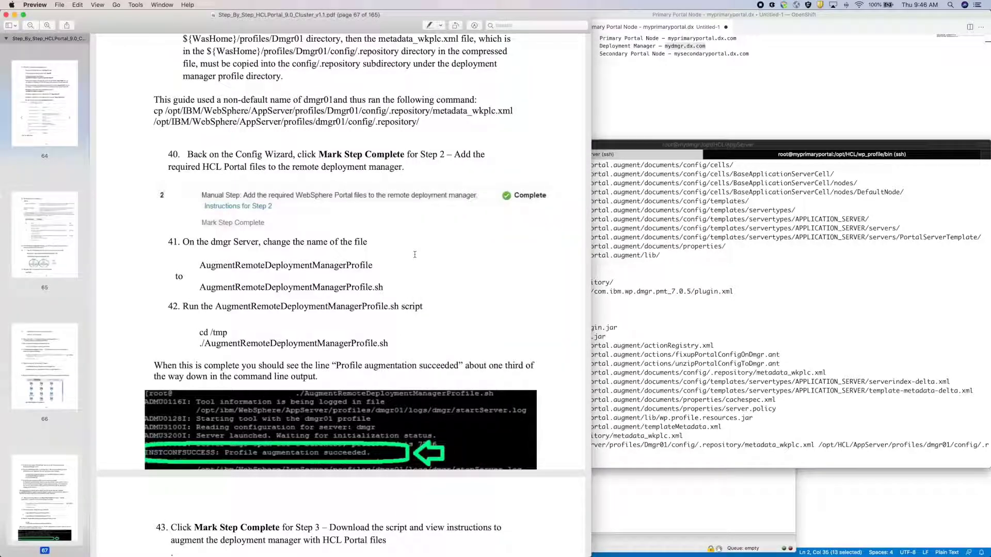
- Mark manual step 2 Complete in the Configuration Wizard, leaving step 3 Pending
key("ctrl+Up")
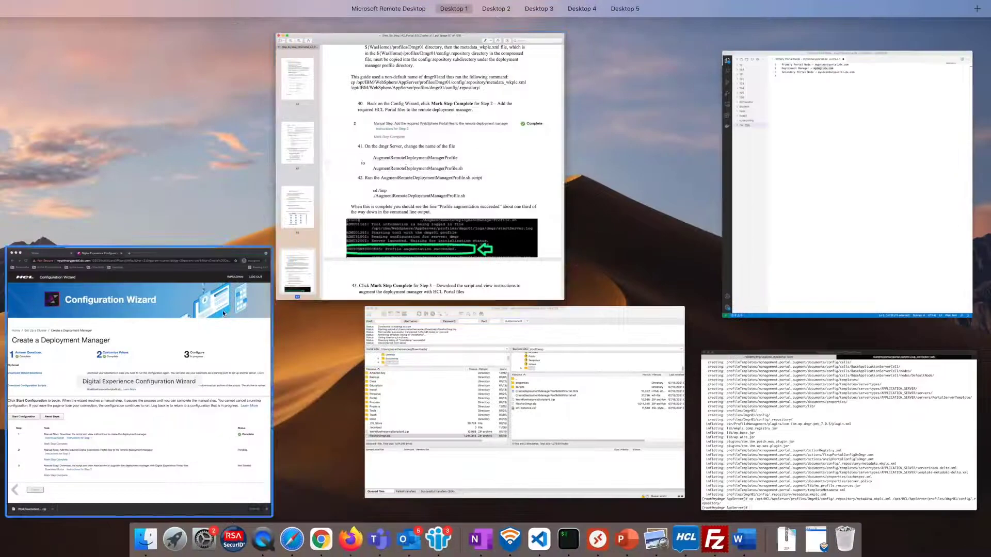
left_click(222, 311)
left_click(98, 443)
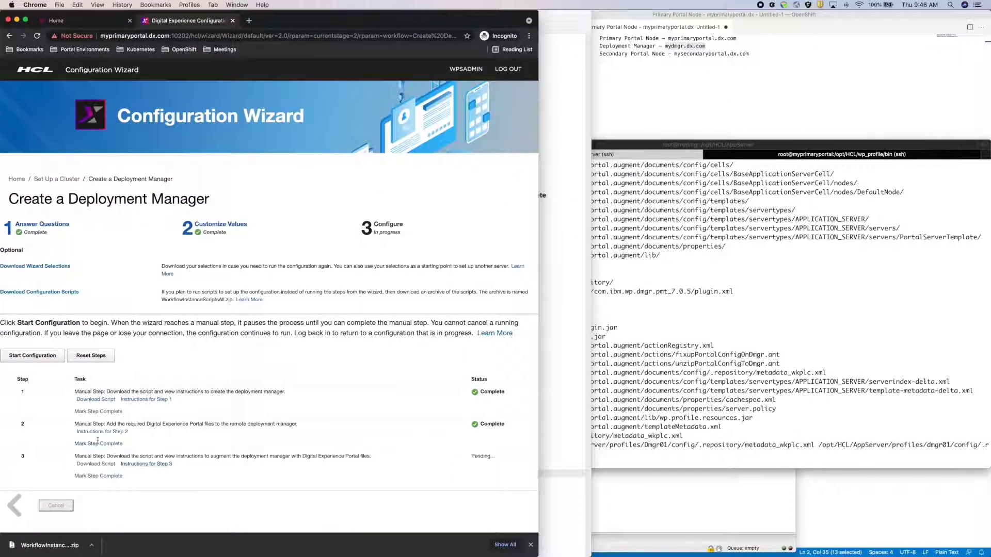
key("ctrl+Up")
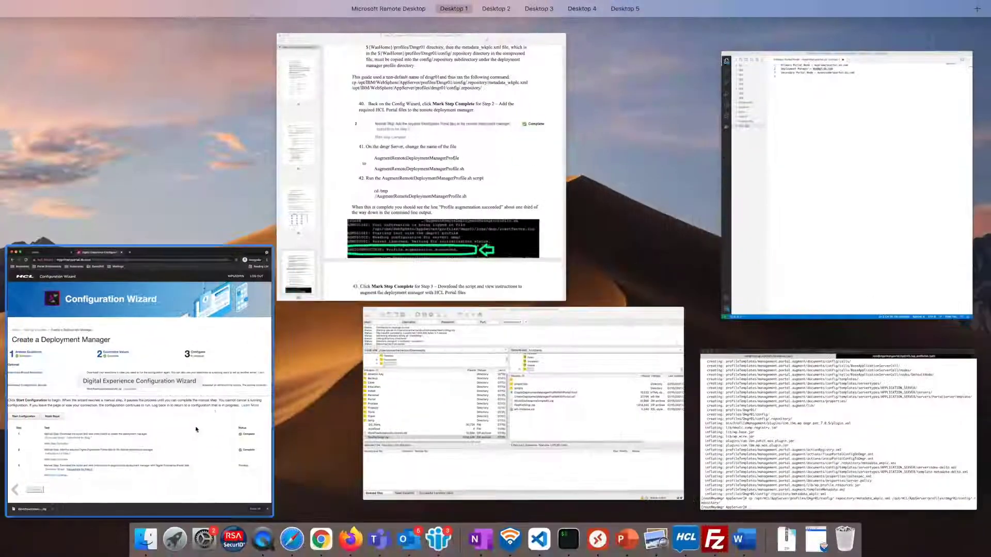
left_click(330, 254)
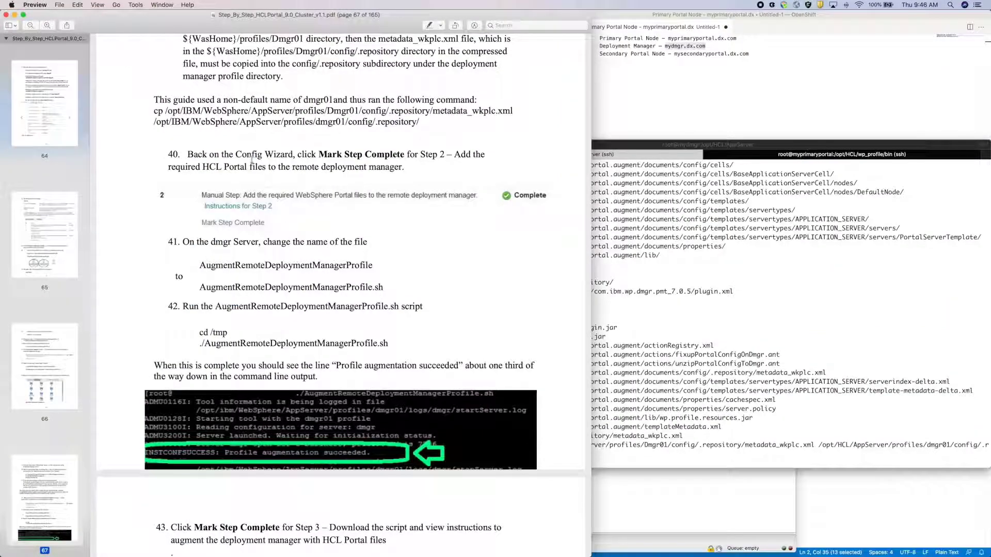
scroll(256, 258, "down", 3)
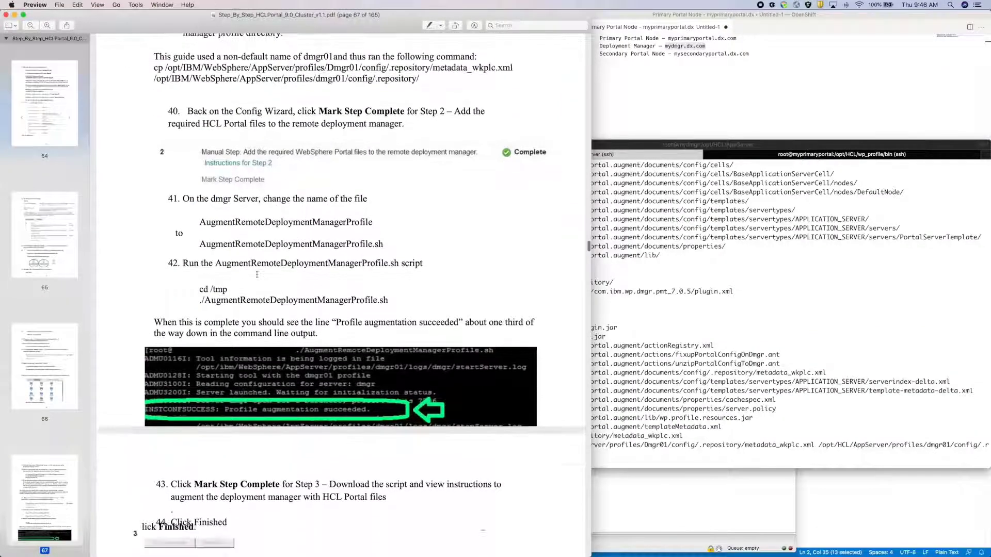
key("ctrl+Up")
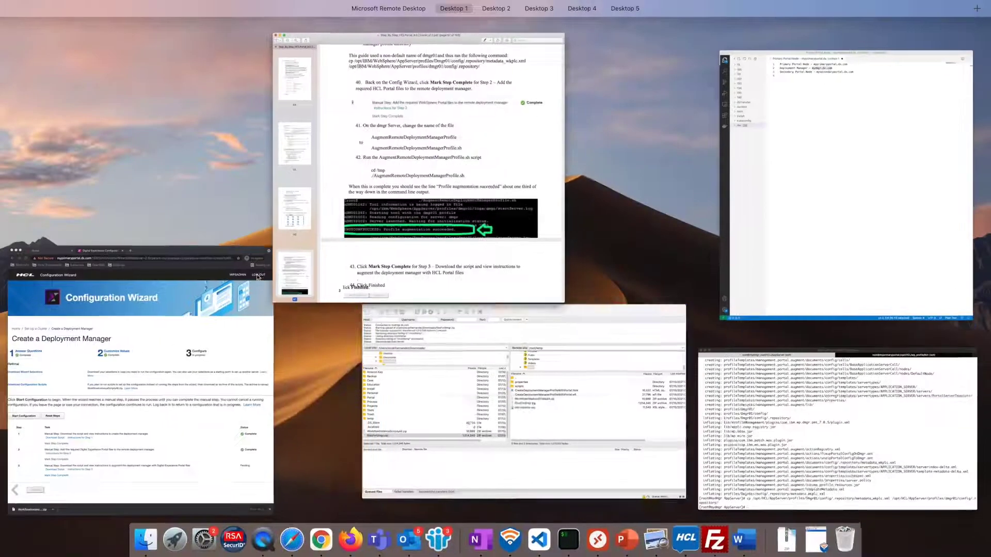
- Go into ~/temp/scripts in the dmgr terminal and list its scripts
left_click(805, 439)
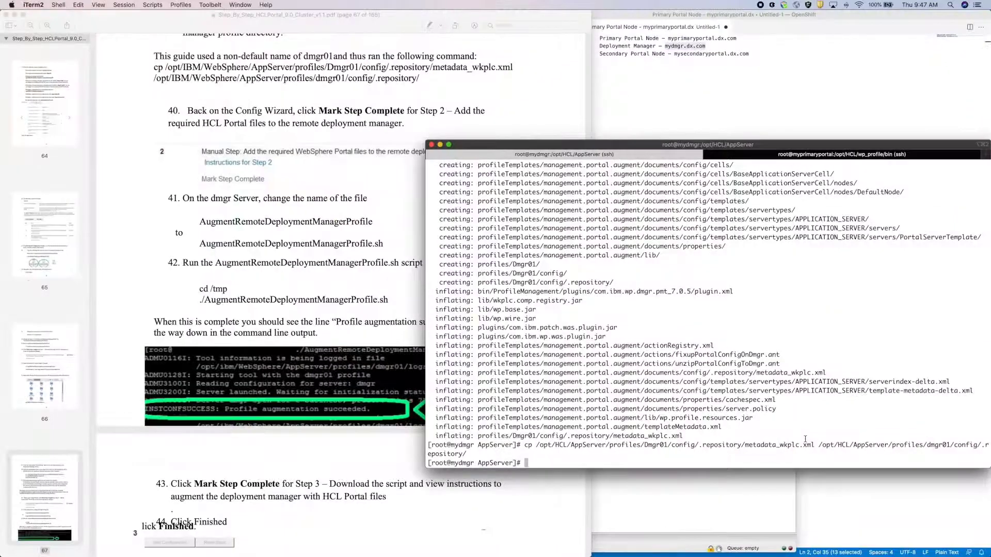
type("cd")
key("Return")
type("cd temp/")
key("Return")
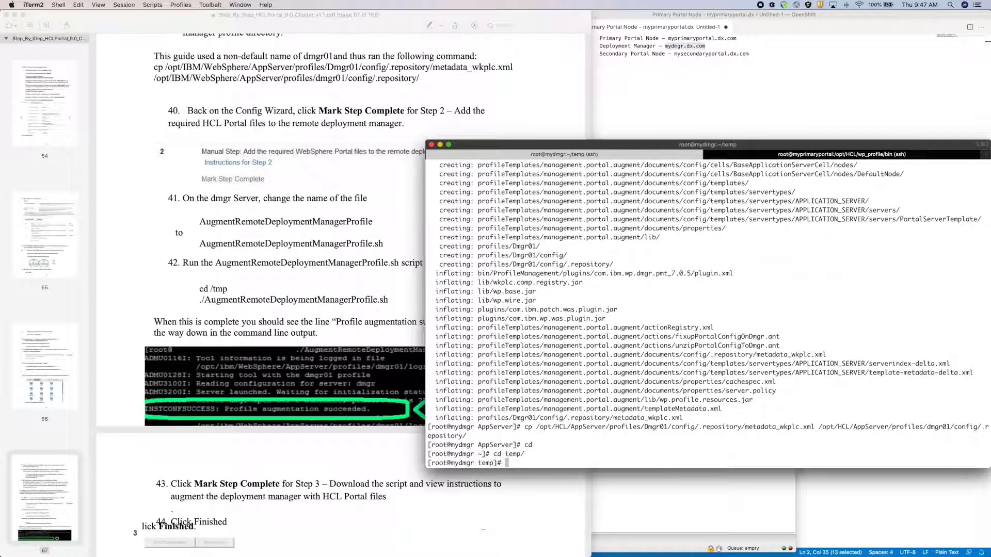
type("cd scripts/")
key("Return")
type("ls")
- Rename AugmentRemoteDeploymentManagerProfile to .sh and run it until profile augmentation succeeds
key("Return")
type("mv A")
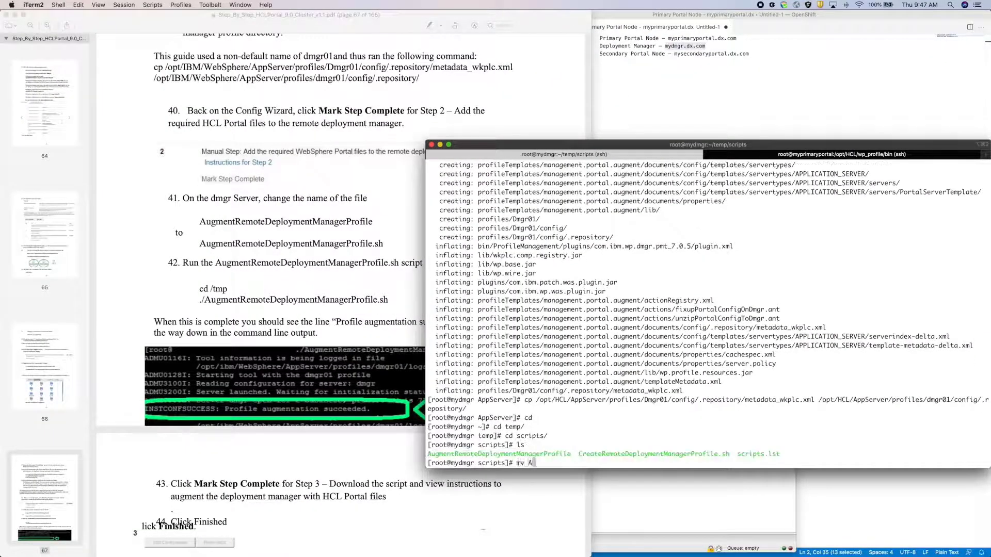
key("Tab")
type("A")
key("Tab")
key("BackSpace")
type(".sh")
key("Return")
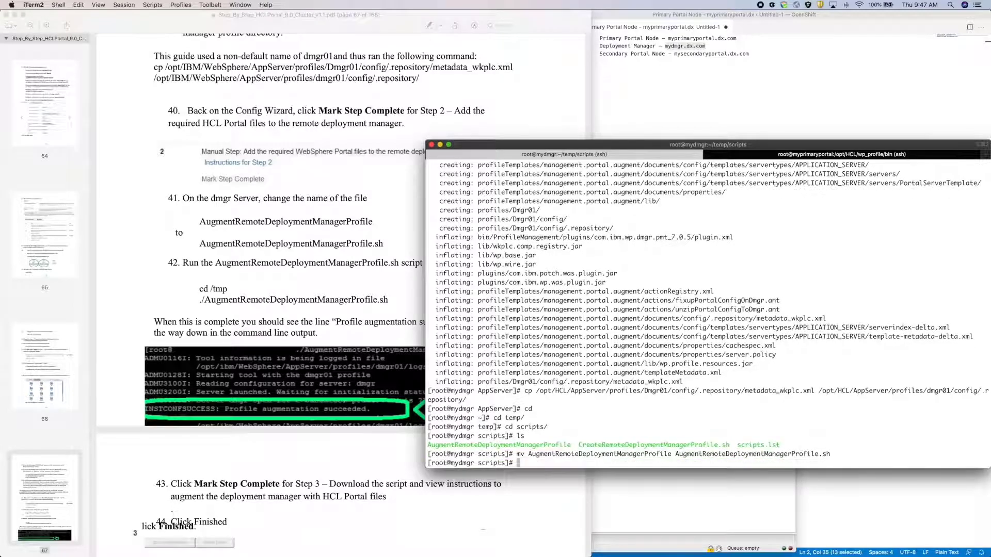
type("./A")
key("Tab")
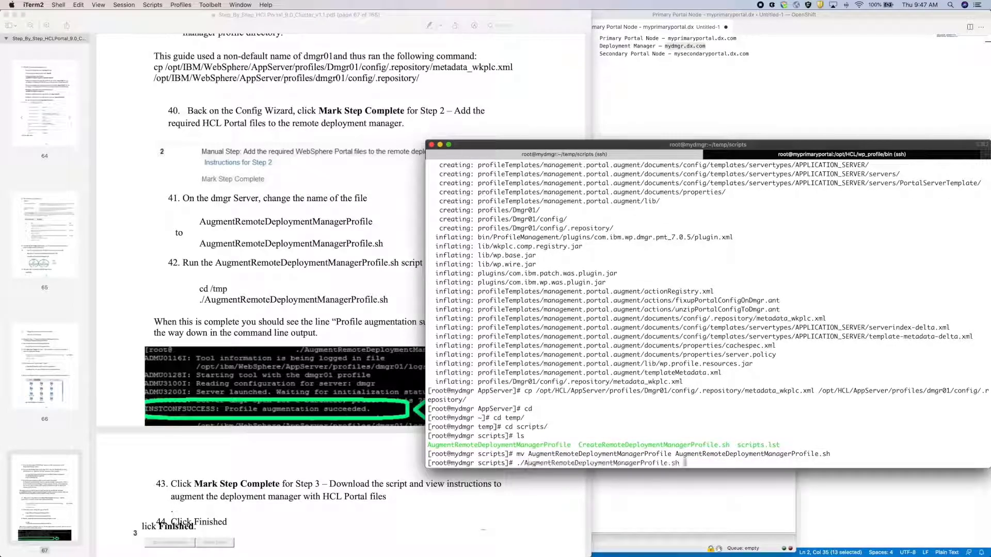
key("Return")
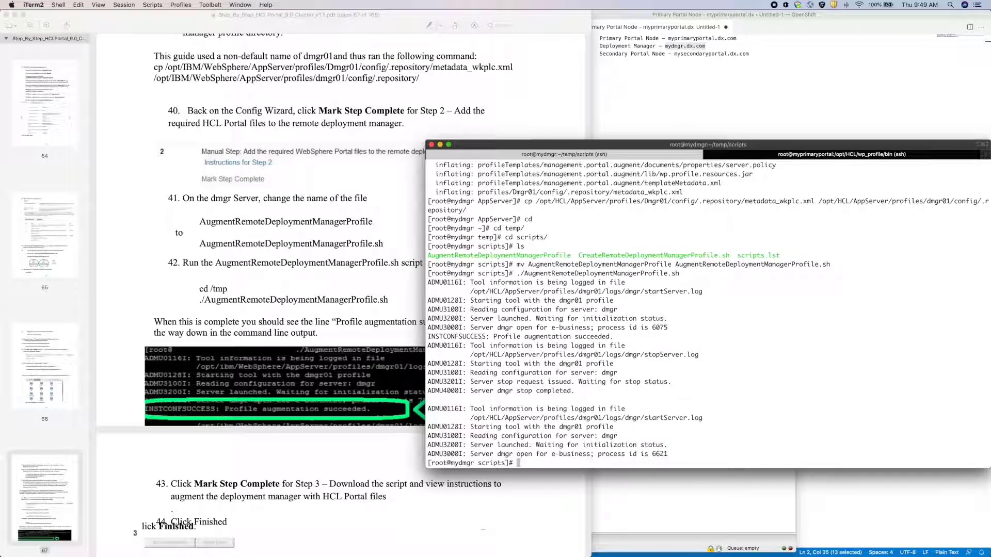
- Mark manual step 3 Complete, finish Create a Deployment Manager and dismiss the Complete dialog
left_click(394, 337)
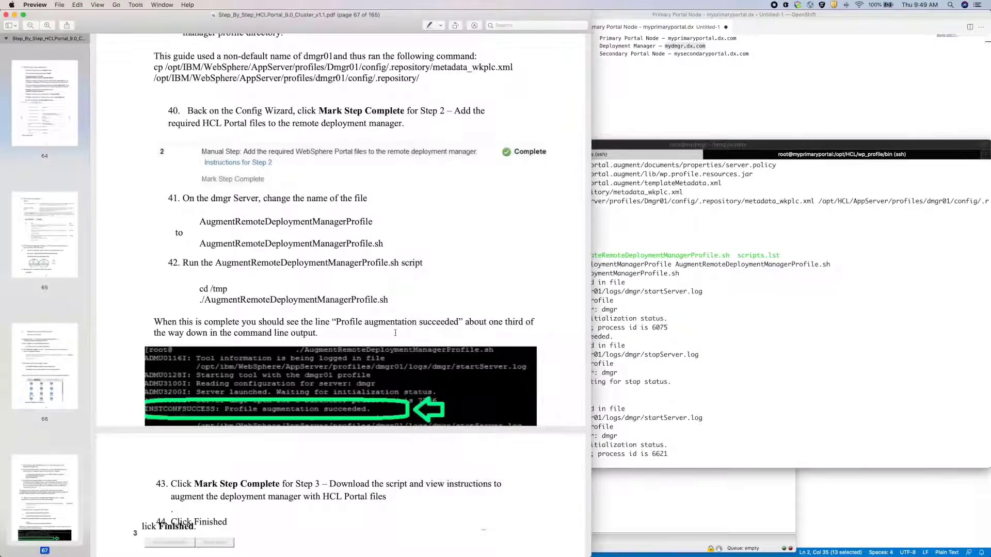
scroll(395, 332, "down", 6)
scroll(397, 330, "down", 1)
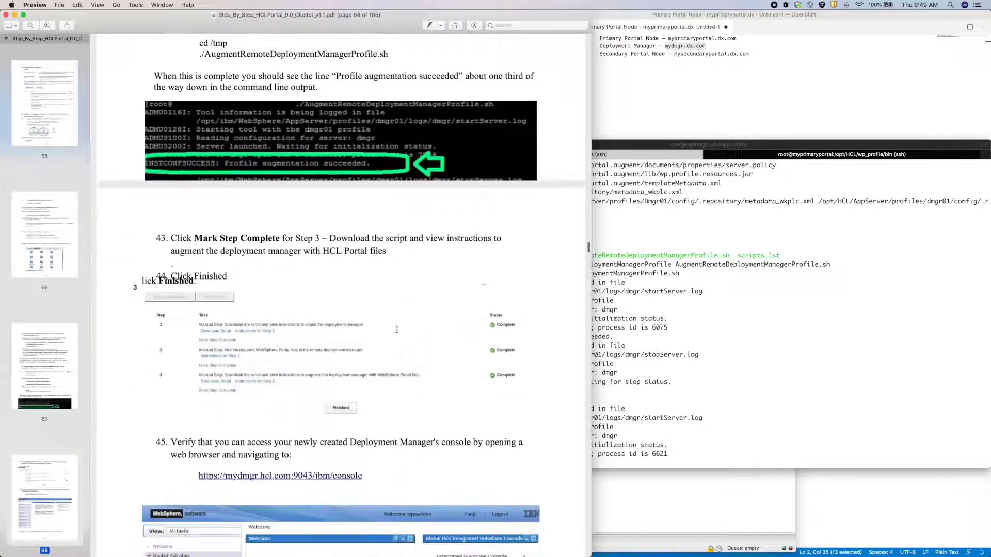
scroll(396, 329, "down", 2)
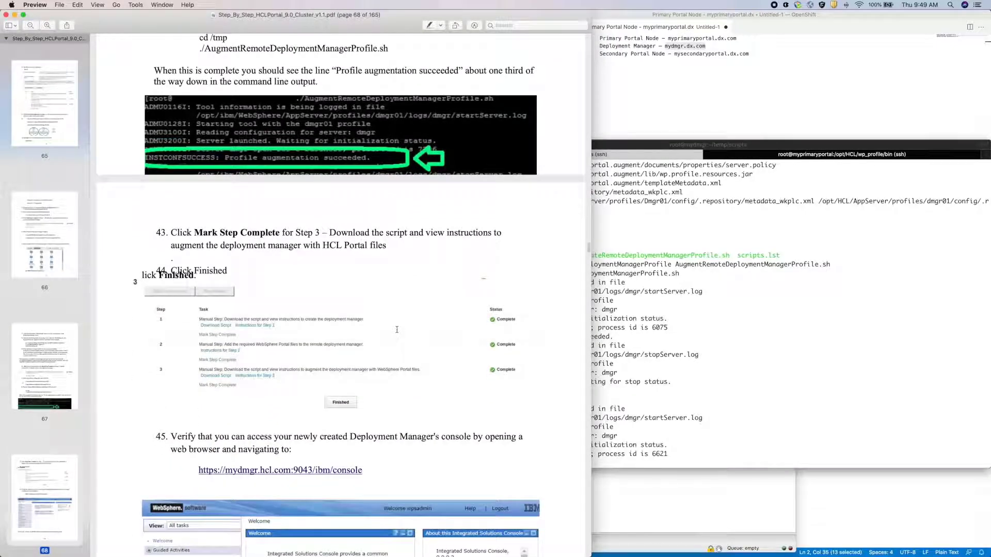
key("ctrl+Up")
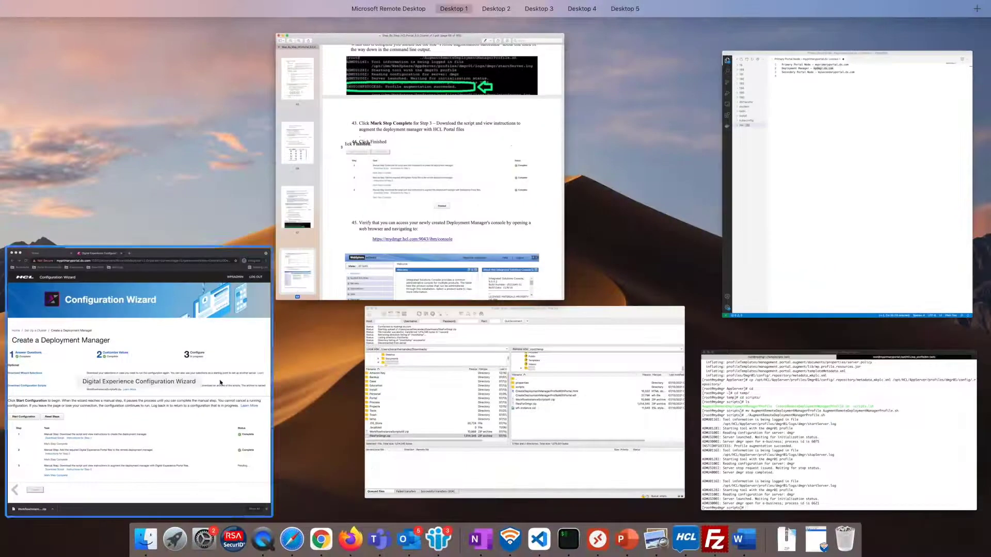
left_click(142, 451)
left_click(98, 476)
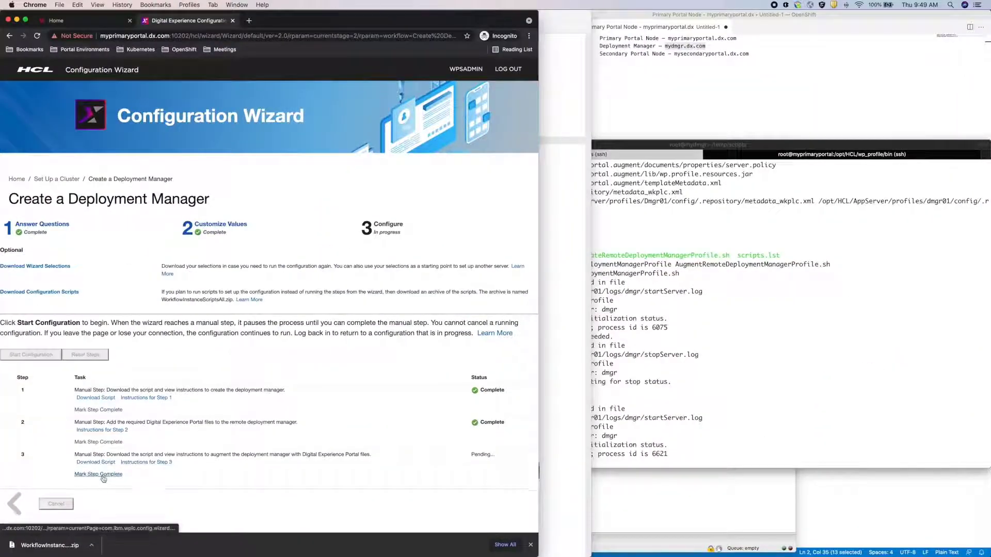
left_click(266, 496)
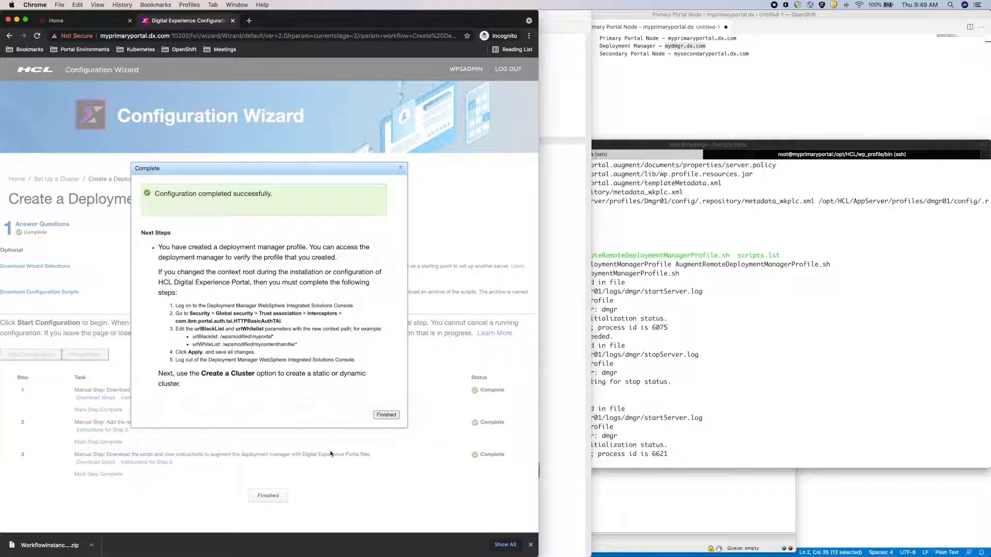
left_click(386, 414)
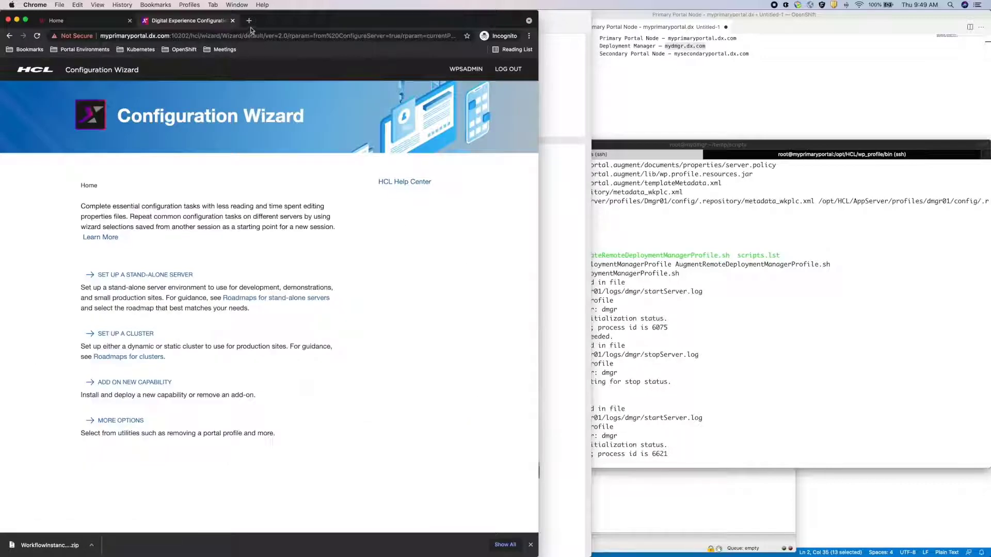
- Load the mydmgr.dx.com:9043 console bookmark in a new tab and bypass the certificate warning
left_click(248, 20)
left_click(83, 49)
mouse_move(97, 66)
mouse_move(222, 65)
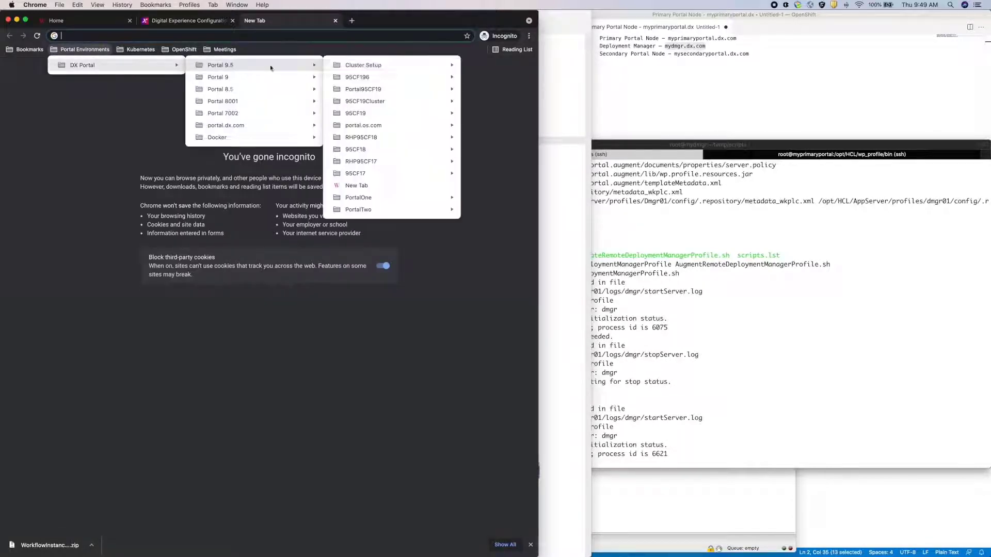
mouse_move(361, 65)
left_click(488, 91)
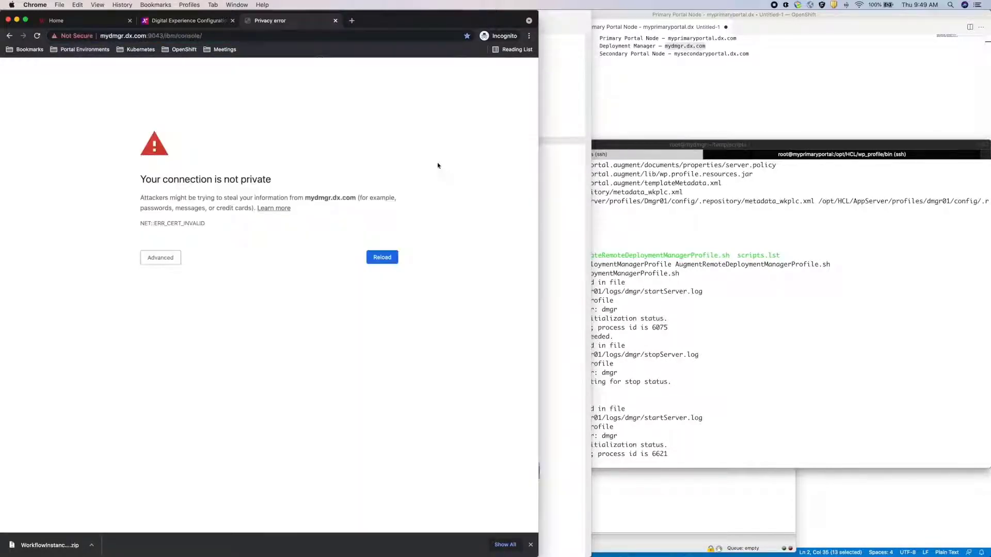
left_click(161, 258)
type("thisisunsafe")
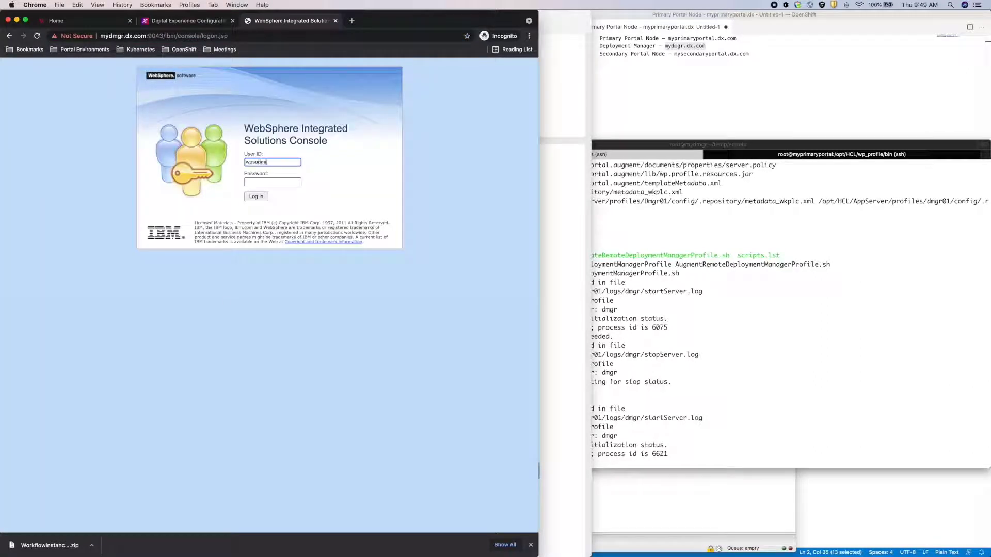
- Enter the admin password and log in to the 9.0.5.0 console Welcome page
key("Tab")
type("wpsadmin")
key("Return")
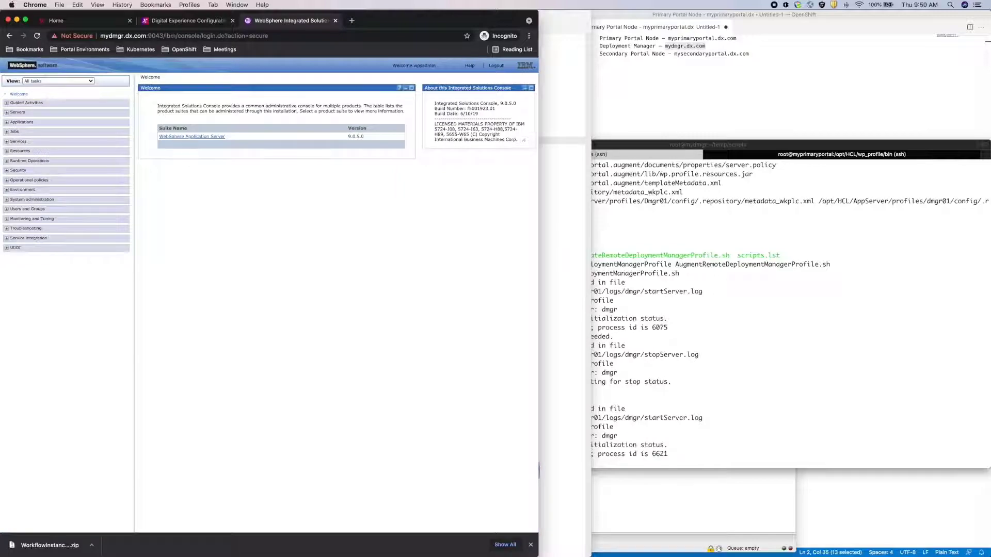
key("ctrl+Up")
- Scroll the guide from page 68 step 45 to Chapter 4 step 7 on page 70, then return to Chrome
left_click(326, 274)
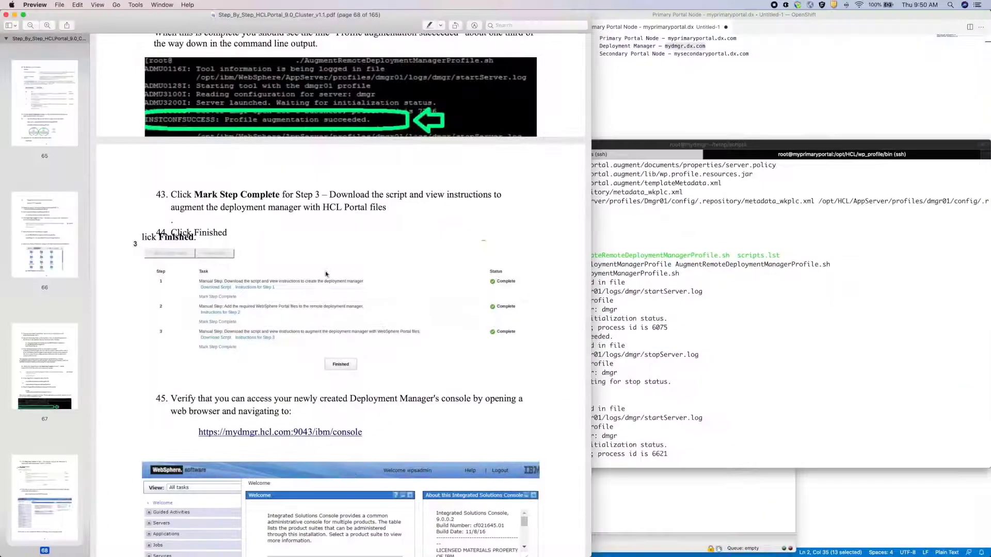
scroll(331, 273, "down", 10)
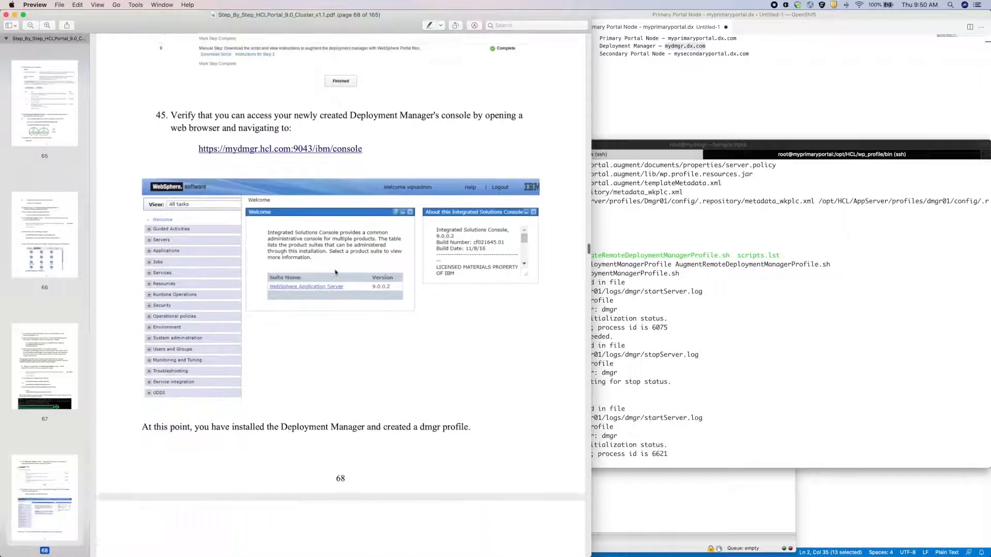
scroll(335, 272, "down", 5)
scroll(335, 272, "down", 10)
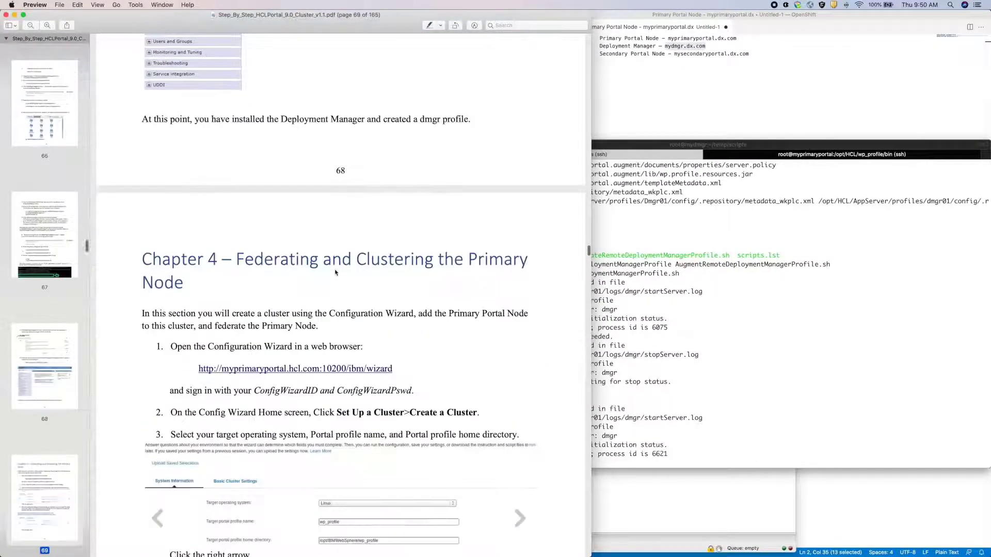
scroll(336, 272, "down", 10)
scroll(335, 272, "down", 13)
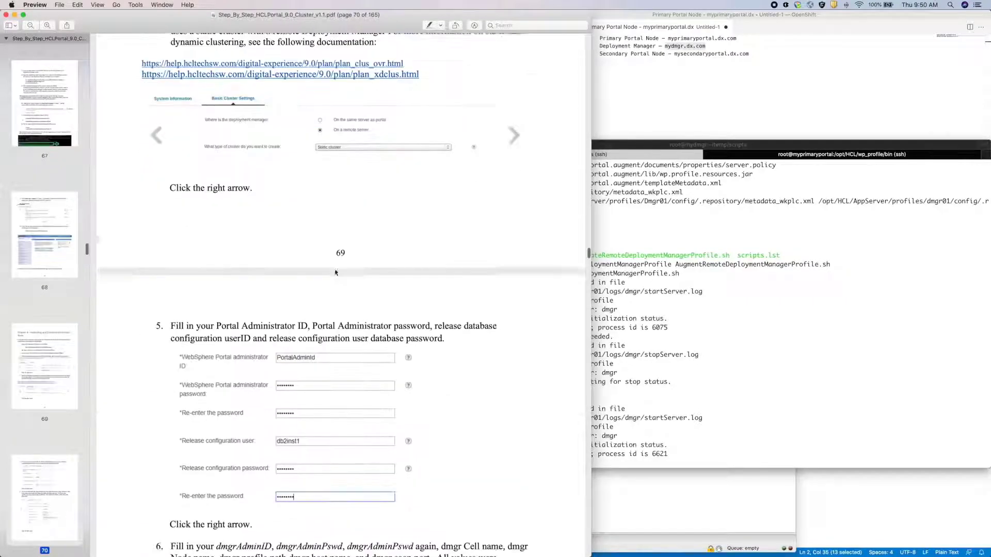
scroll(336, 272, "down", 6)
key("ctrl+Up")
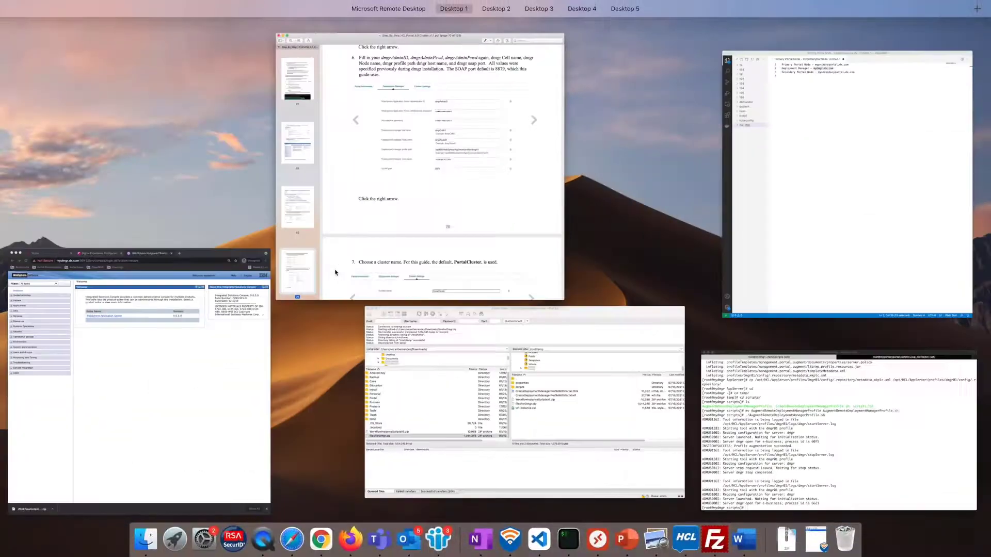
left_click(206, 309)
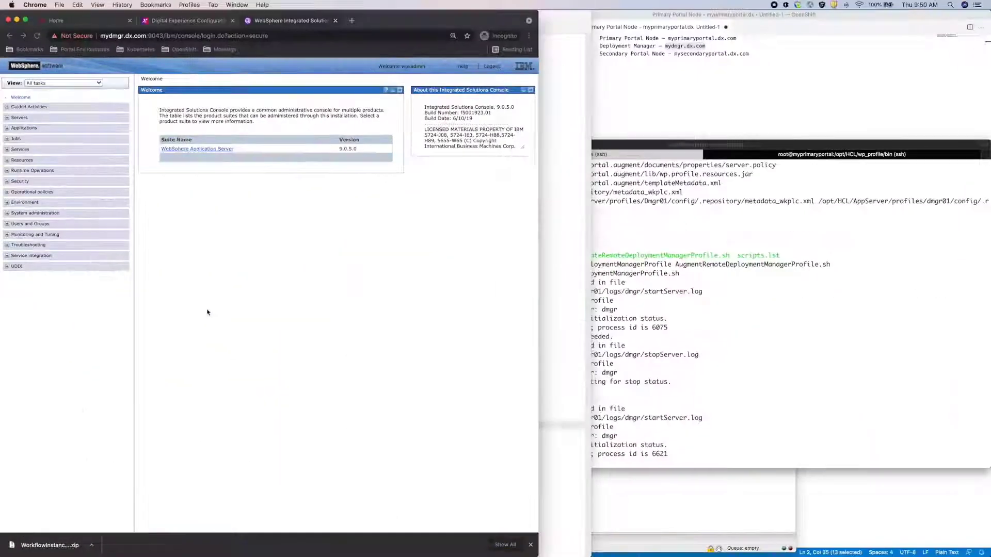
- Start Create a Cluster with the deployment manager on a remote server, reaching the portal information values
left_click(187, 21)
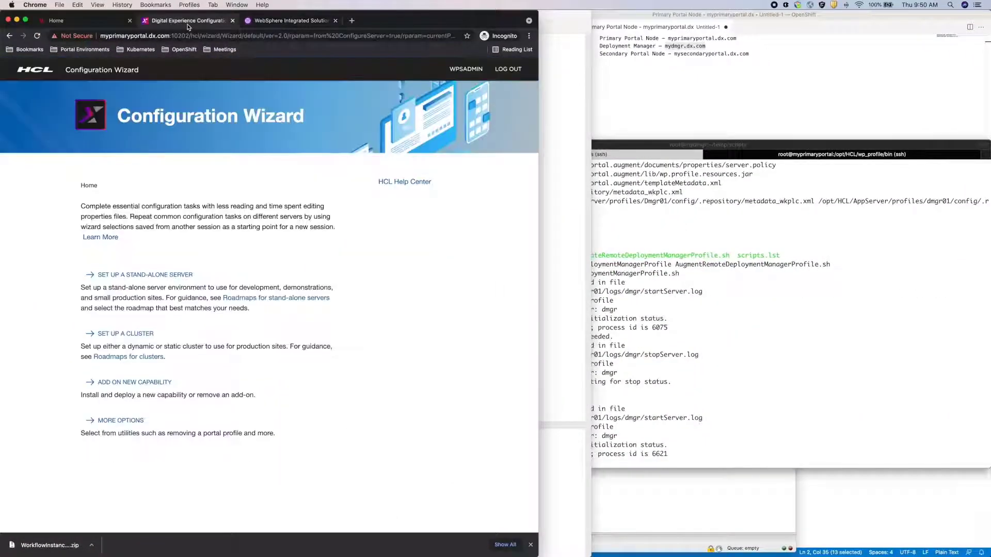
left_click(145, 334)
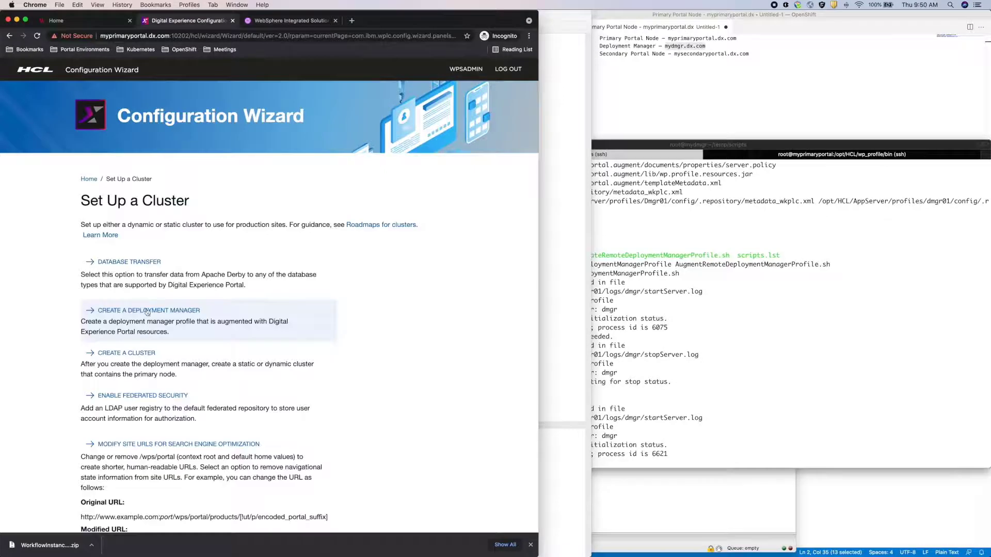
left_click(143, 353)
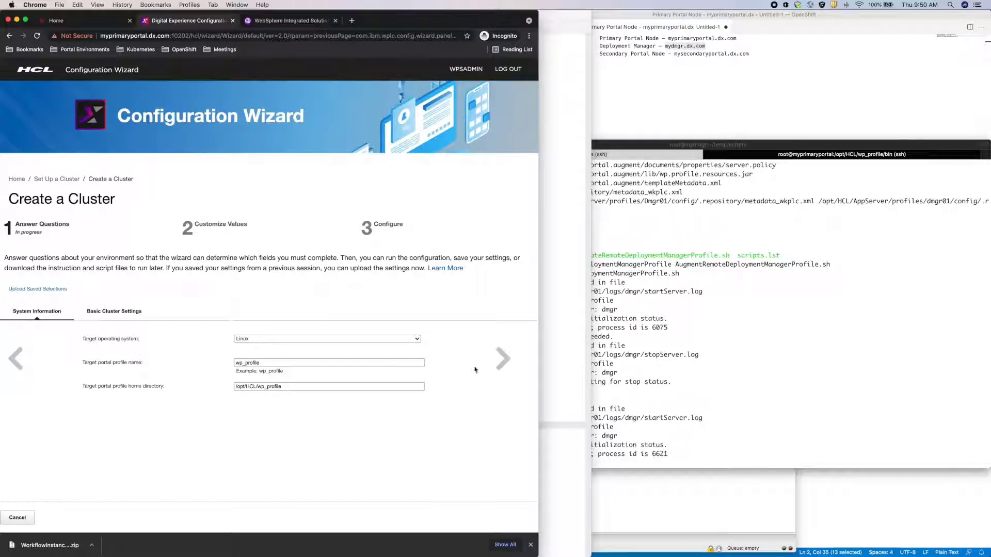
left_click(500, 365)
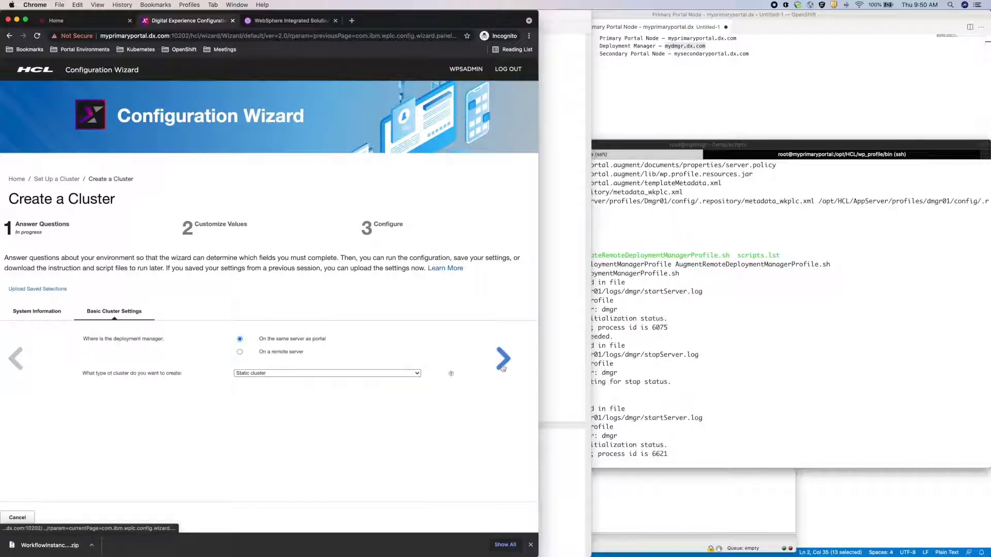
left_click(240, 352)
left_click(503, 360)
- Enter the portal administrator ID and password and the release configuration password, then continue
left_click(239, 273)
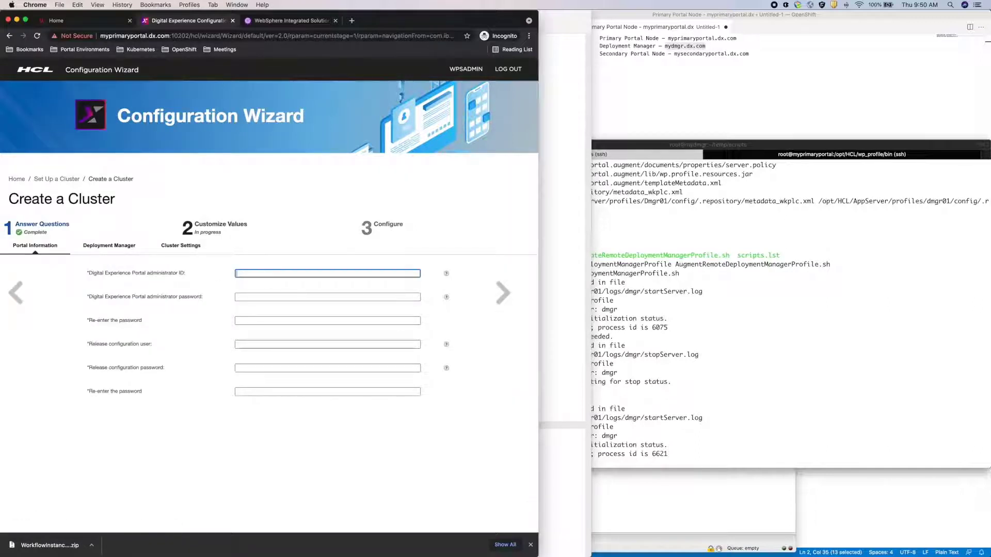
type("wpsadmin")
key("Tab")
type("wpsadmin")
key("Tab")
type("wpsadmin")
left_click(253, 345)
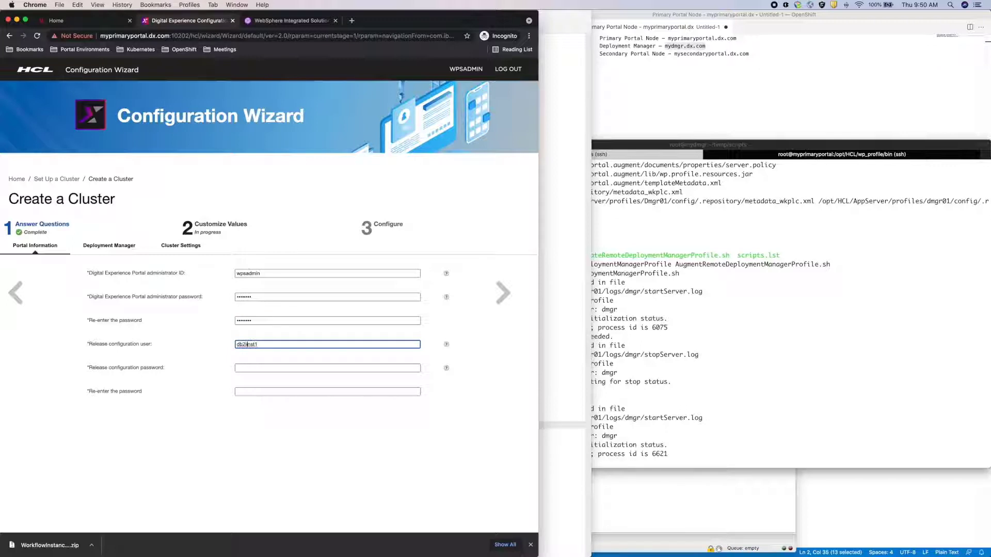
left_click(239, 368)
type("db2inst1")
key("Tab")
type("d")
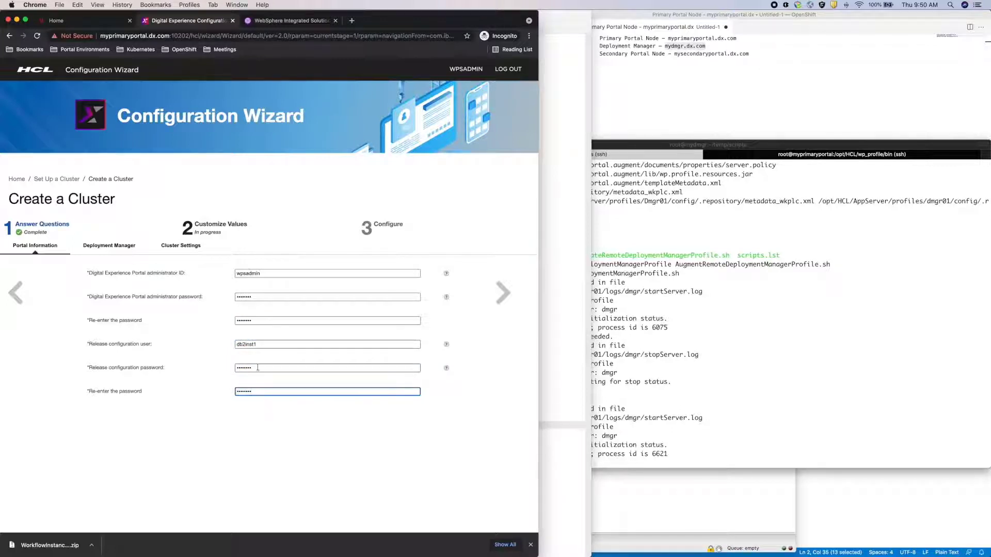
type("b2inst1")
left_click(503, 293)
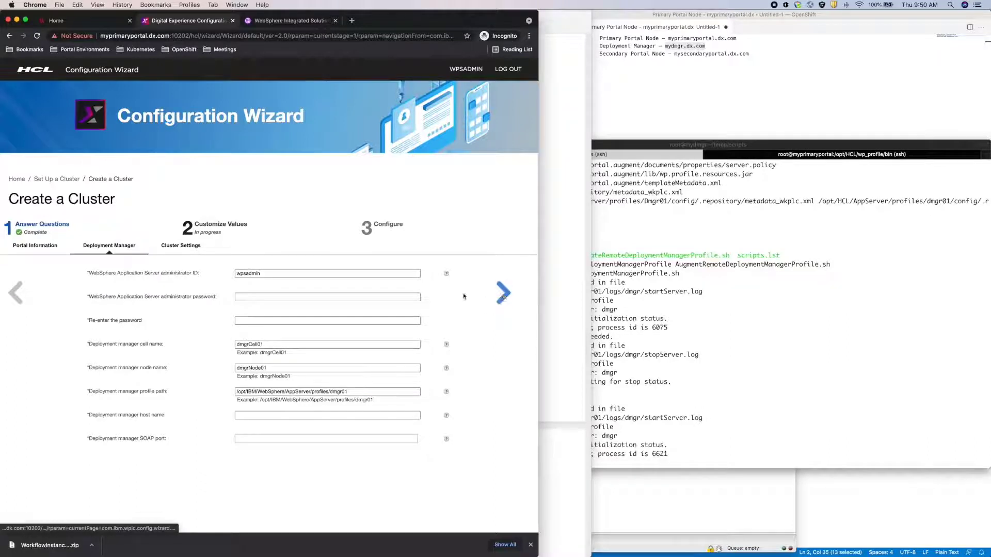
- Fill in the deployment manager password, HCL profile path, host mydmgr.dx.com and SOAP port 8879
left_click_drag(261, 274, 226, 277)
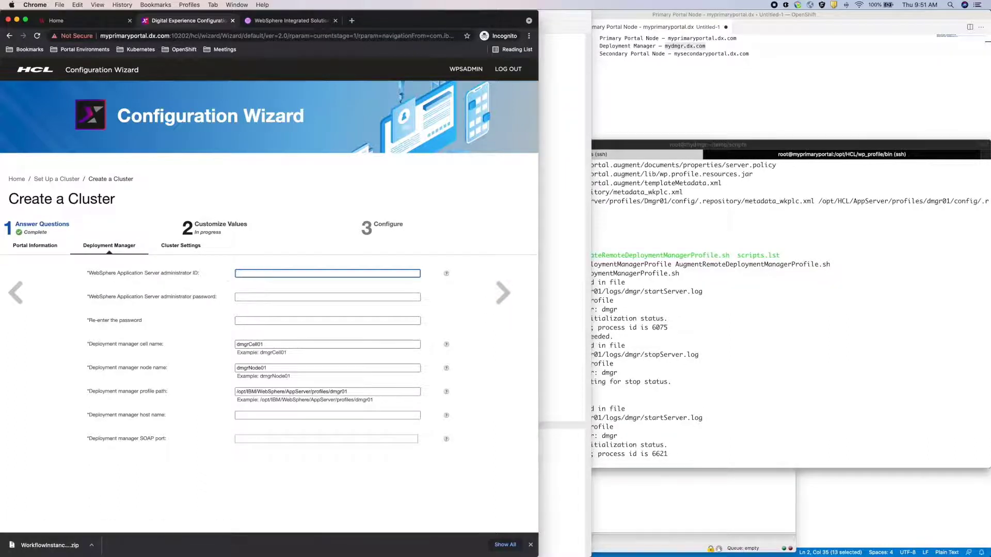
left_click(236, 297)
key("super+v")
left_click(245, 320)
key("super+v")
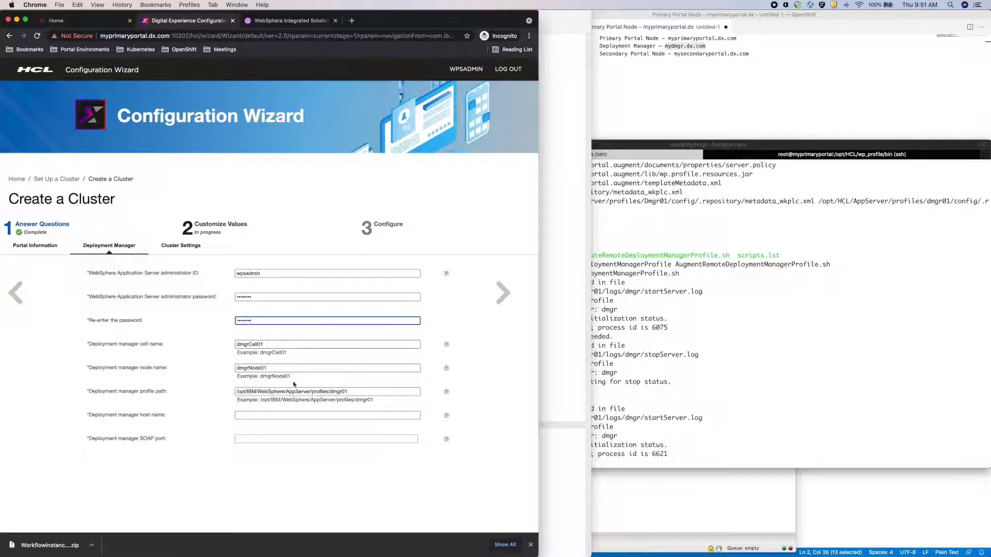
left_click_drag(285, 392, 249, 392)
type("HCL")
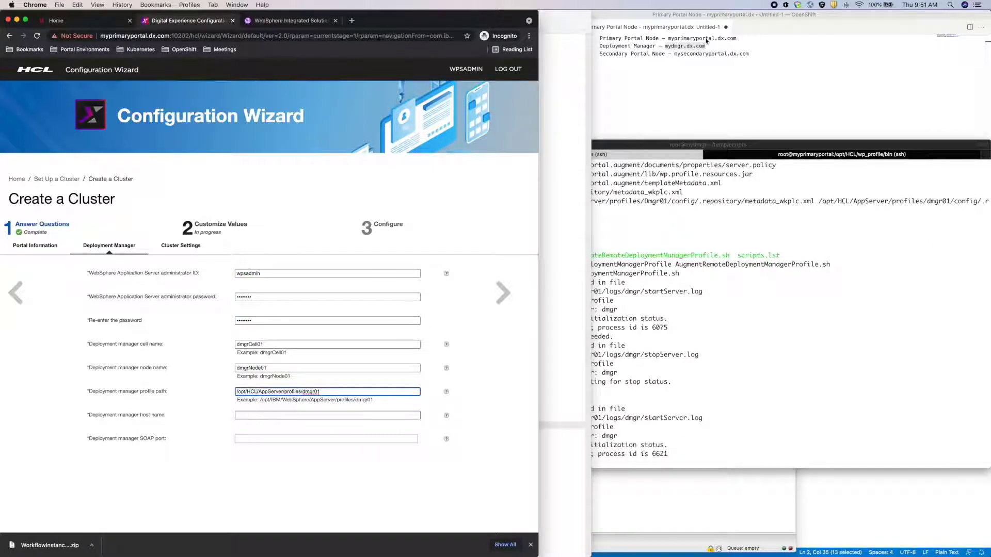
left_click_drag(705, 46, 665, 46)
key("super+c")
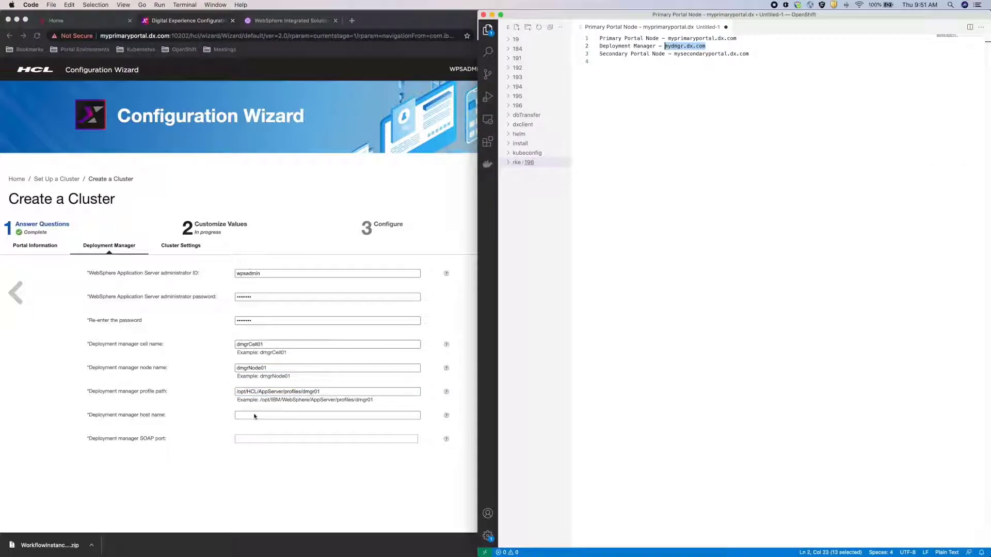
left_click(254, 416)
key("super+v")
left_click(254, 438)
type("8")
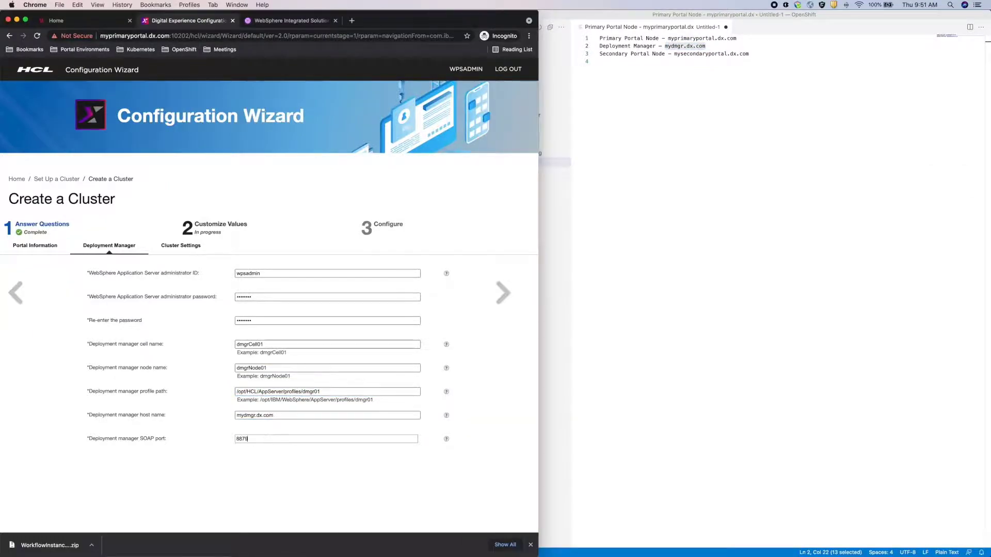
type("879")
- Keep the cluster name PortalCluster and proceed to the Configure step
key("ctrl+Up")
left_click(426, 237)
key("ctrl+Up")
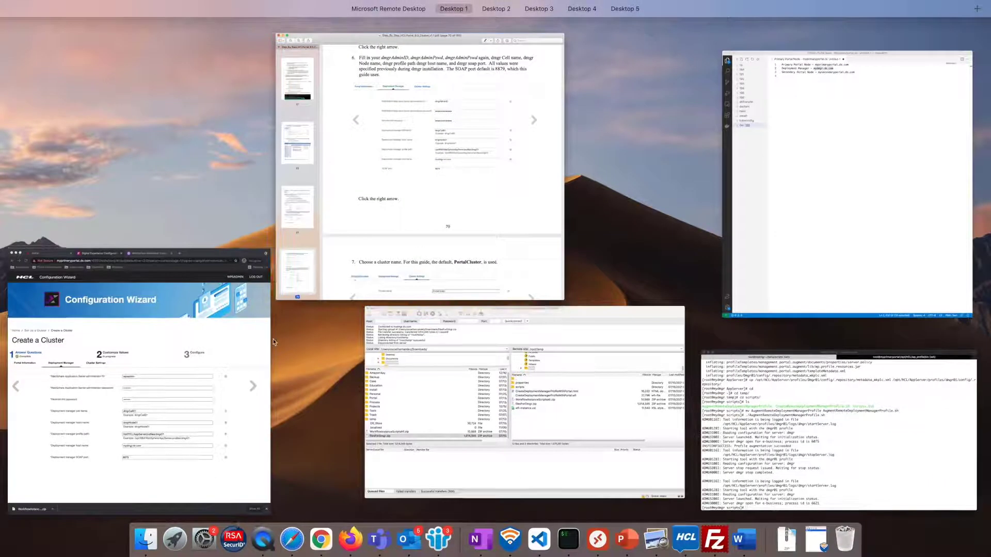
left_click(266, 346)
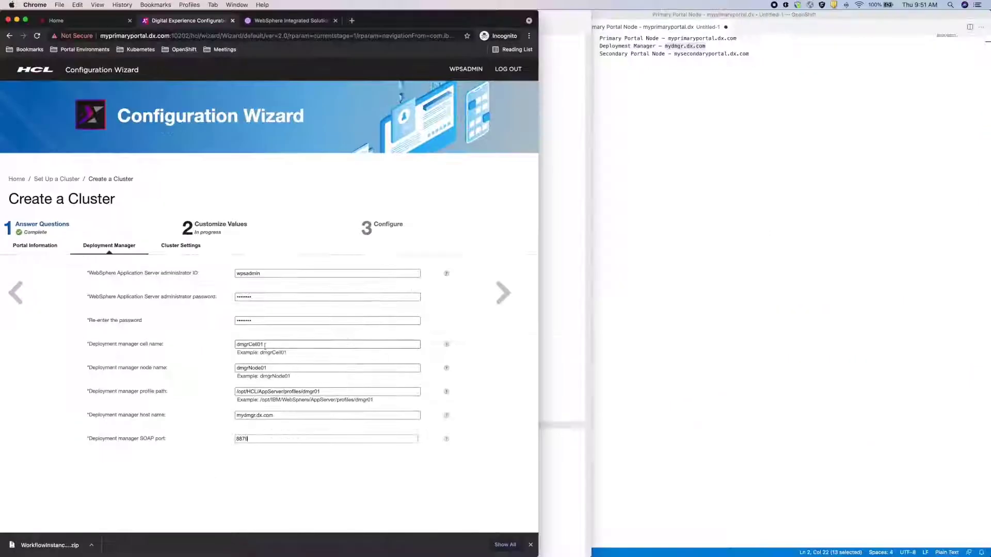
left_click(504, 294)
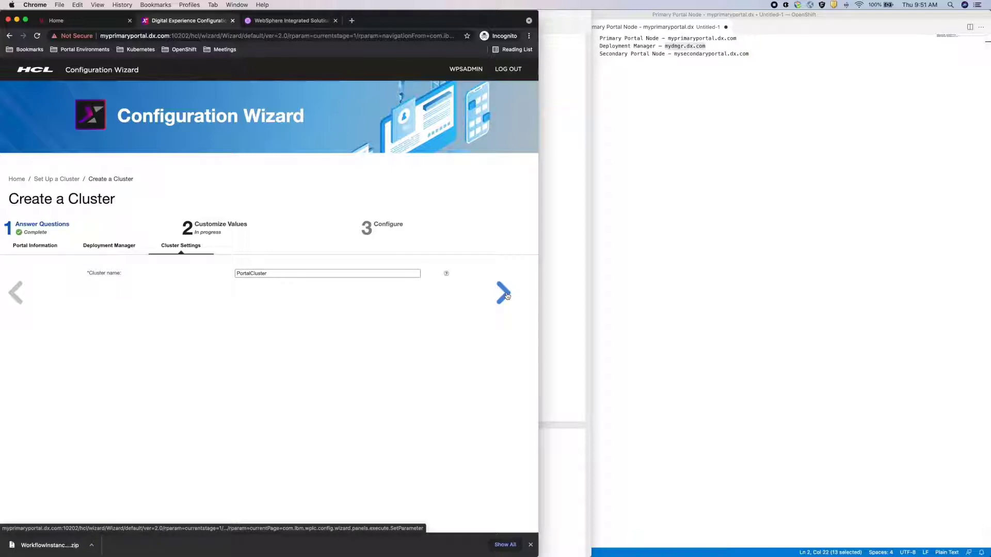
left_click(506, 295)
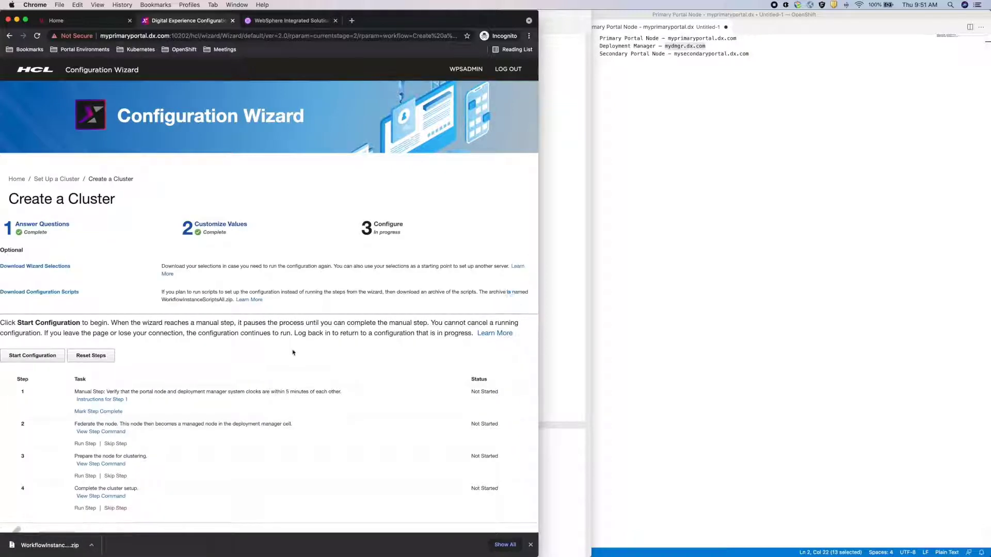
- Compare date output on the deployment manager and primary node, then mark the clock check complete
scroll(293, 352, "down", 1)
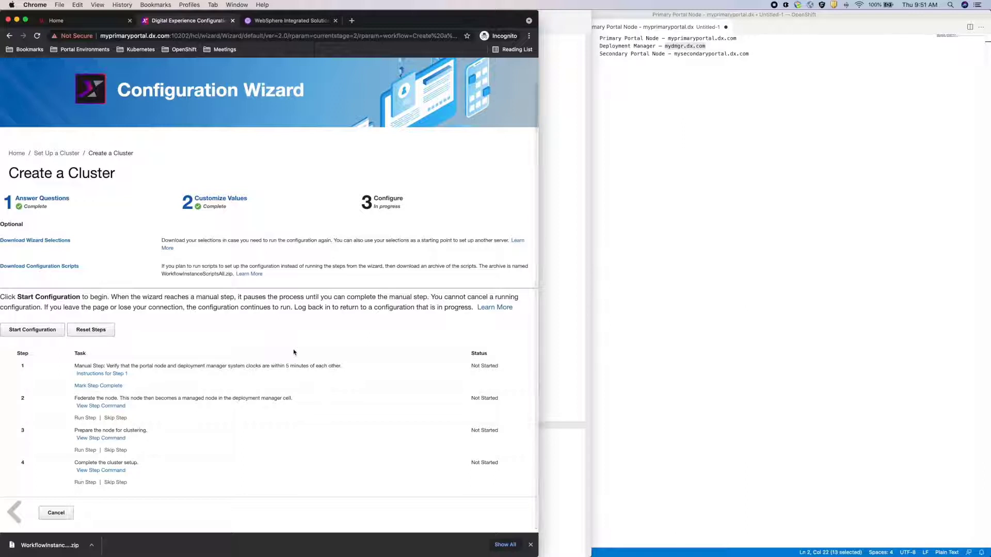
key("ctrl+Up")
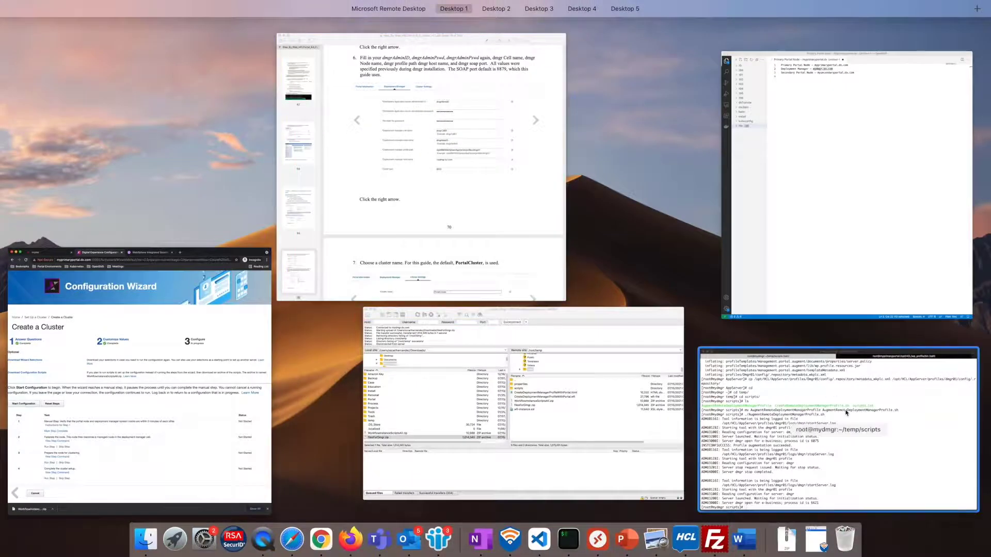
left_click(847, 413)
type("date")
key("Return")
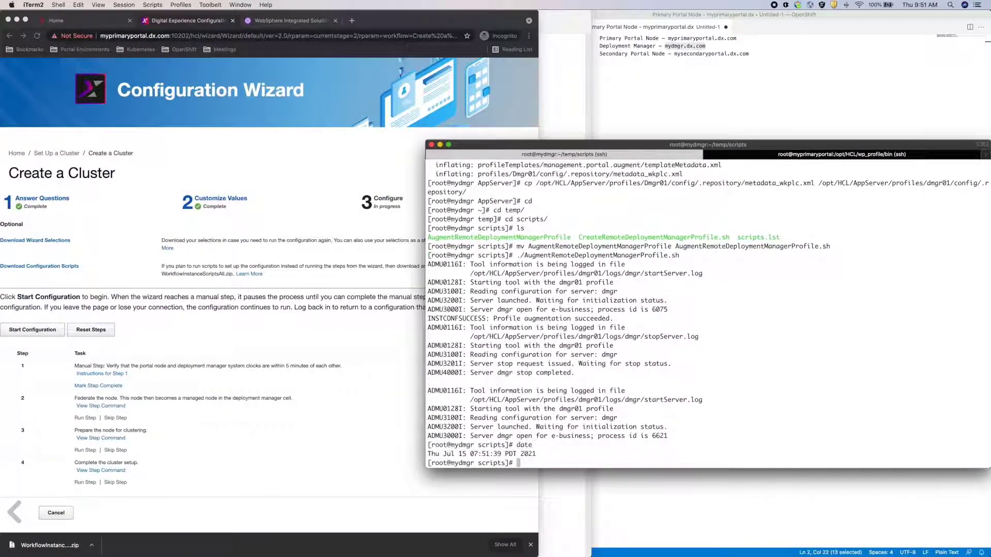
left_click(844, 154)
type("date")
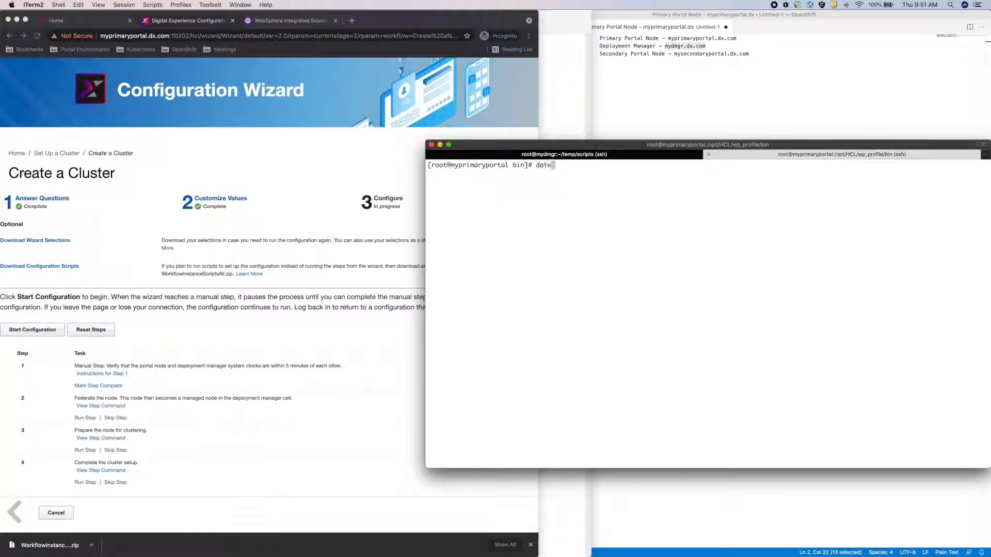
key("Return")
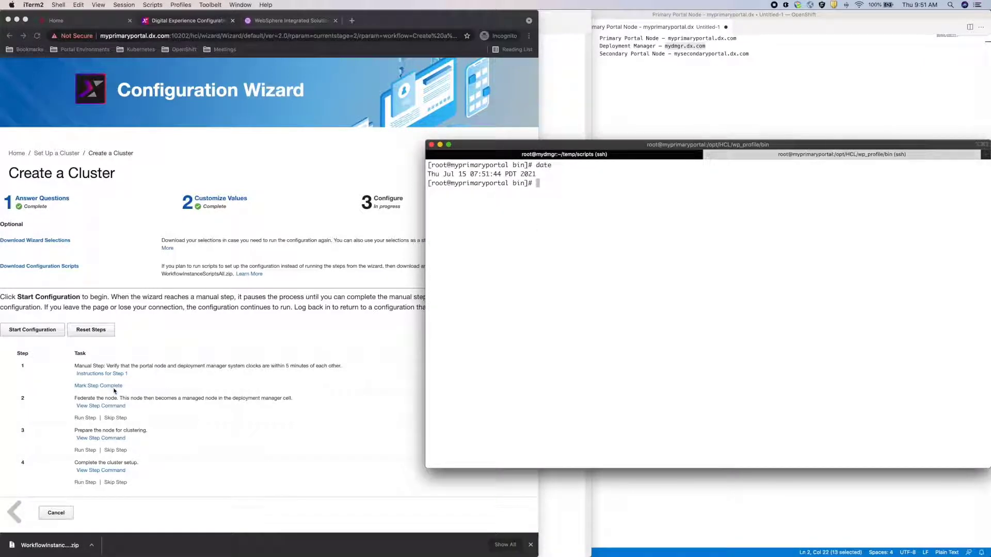
left_click(114, 390)
left_click(115, 387)
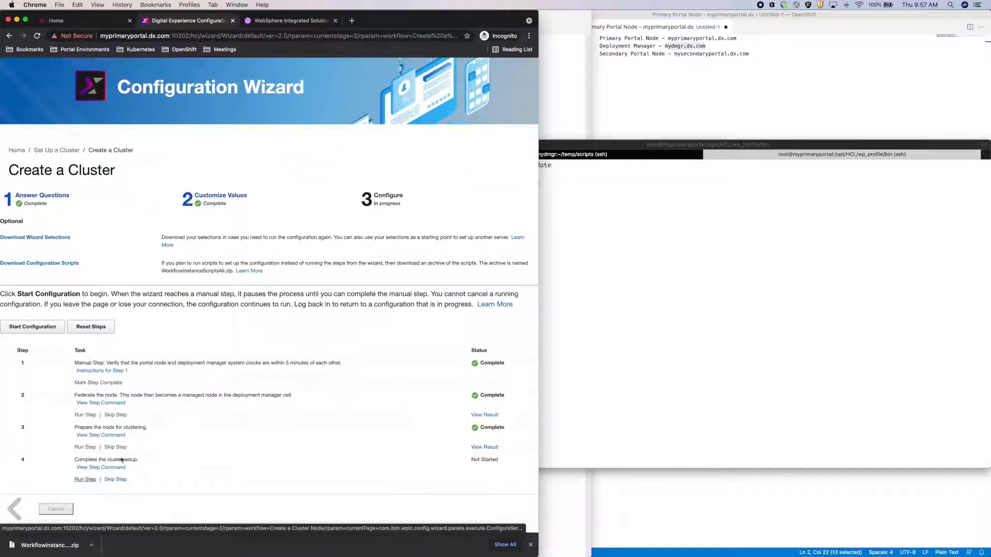
- Run the remaining cluster configuration steps and finish back at the wizard Home
left_click(85, 479)
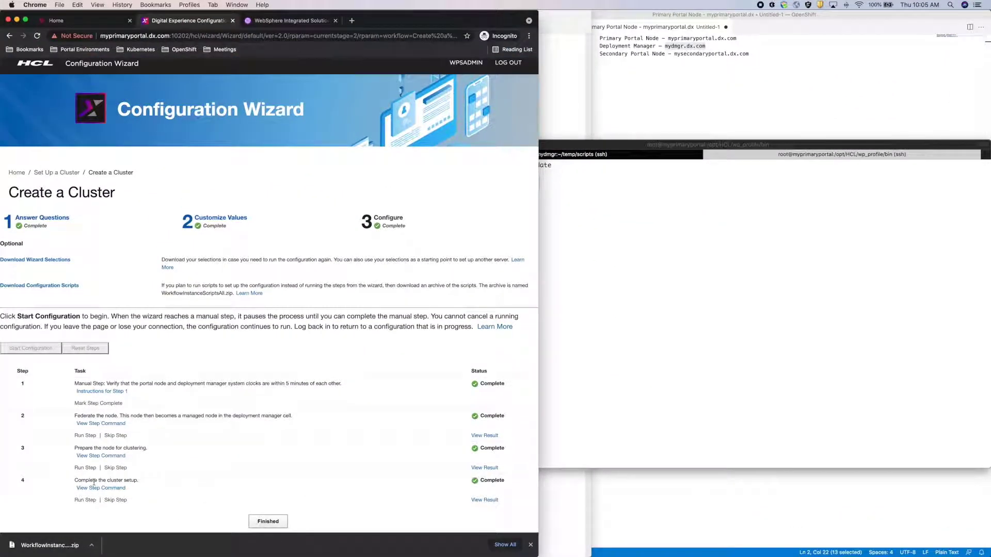
left_click(260, 521)
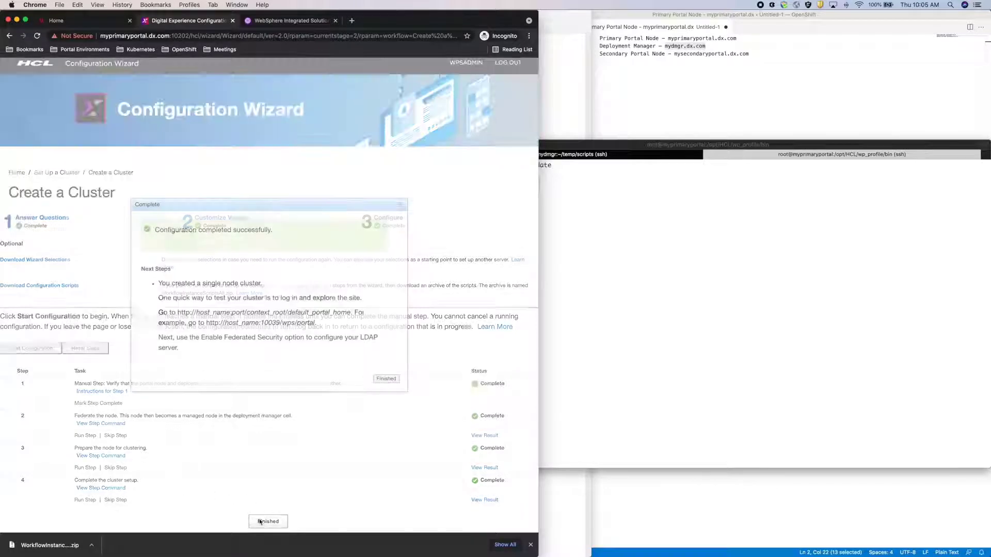
left_click(385, 378)
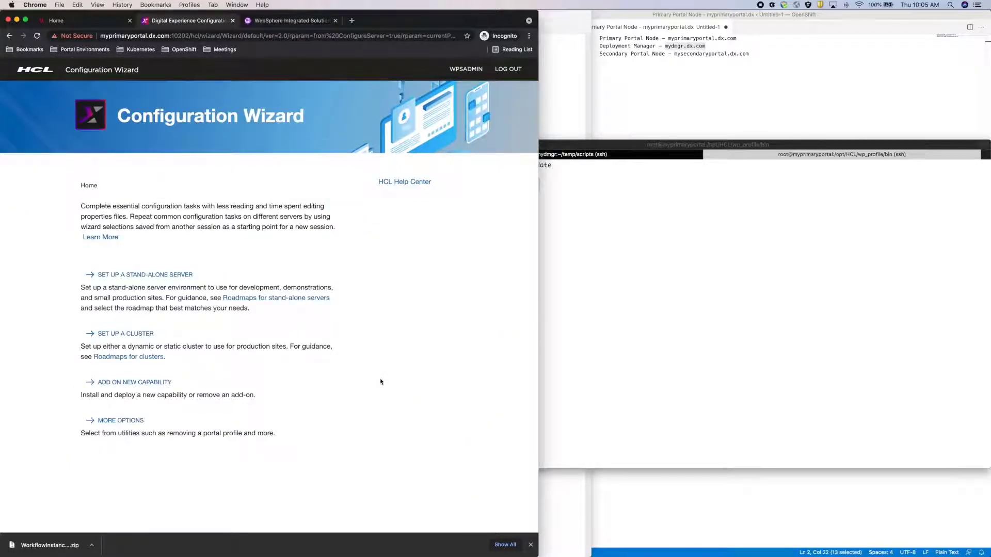
- Scroll the guide to page 71 steps 8–14, then bring the Configuration Wizard back up
key("ctrl+Up")
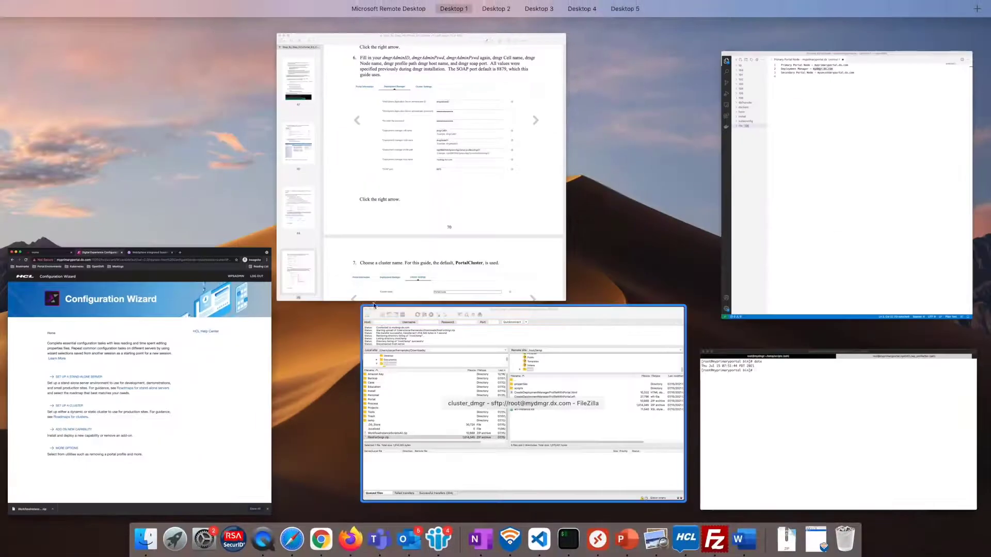
left_click(306, 338)
scroll(306, 339, "down", 10)
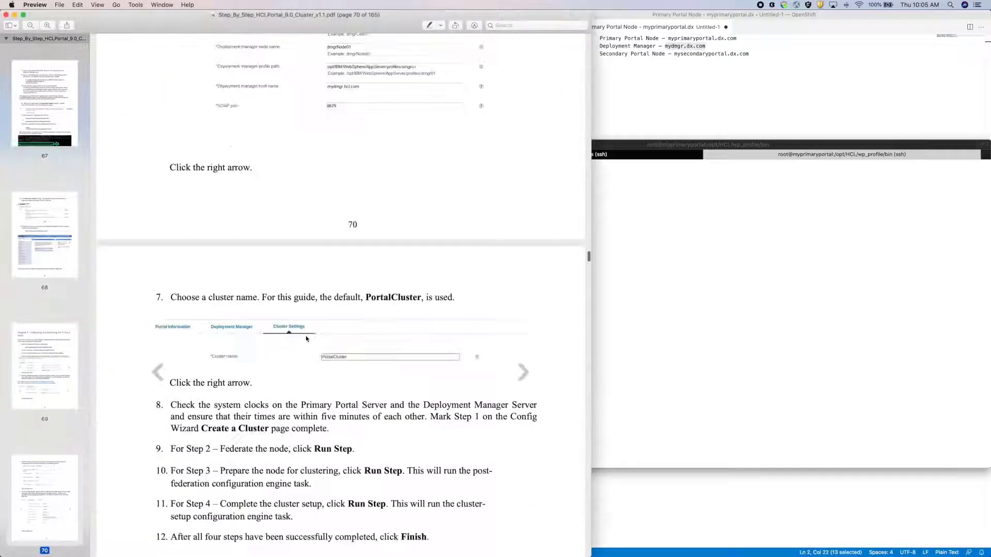
scroll(307, 339, "down", 5)
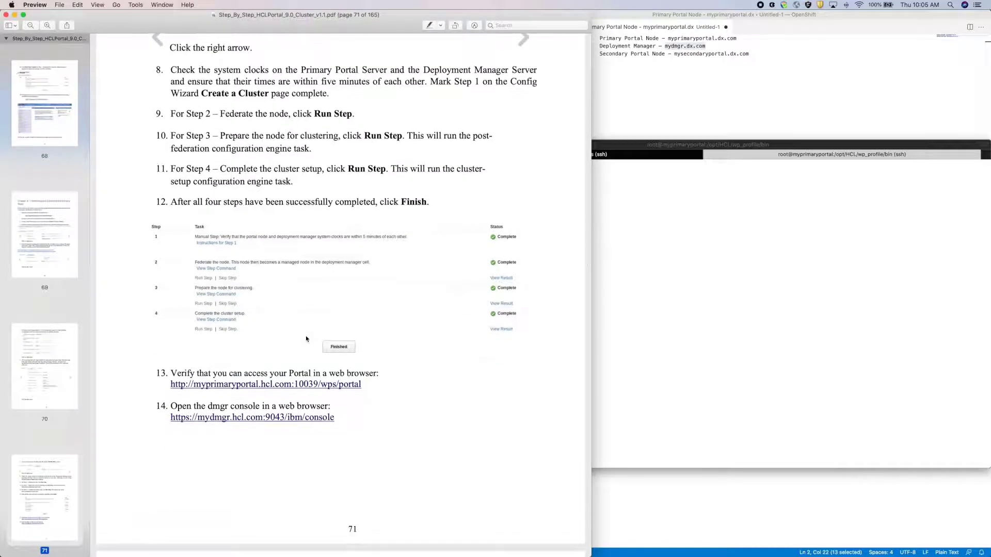
key("ctrl+Up")
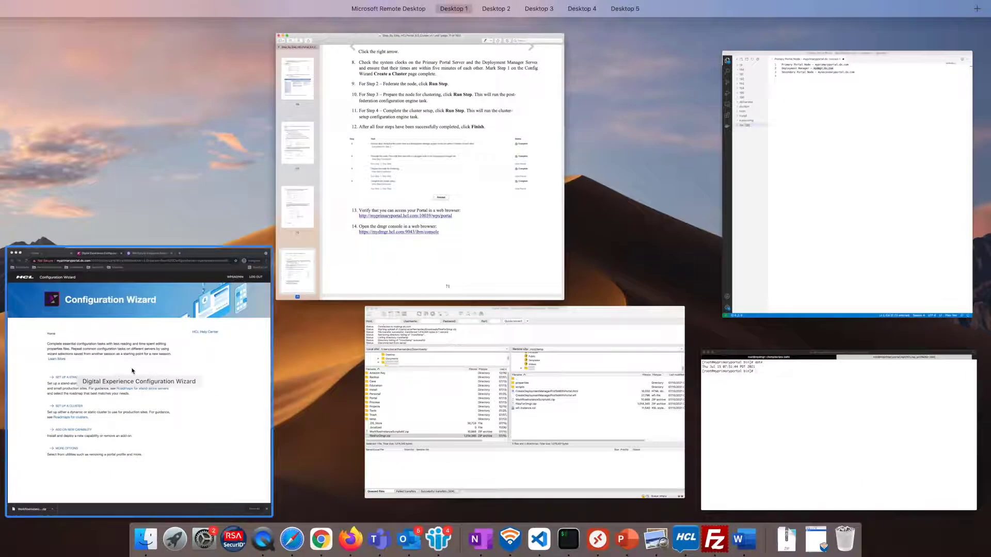
left_click(137, 373)
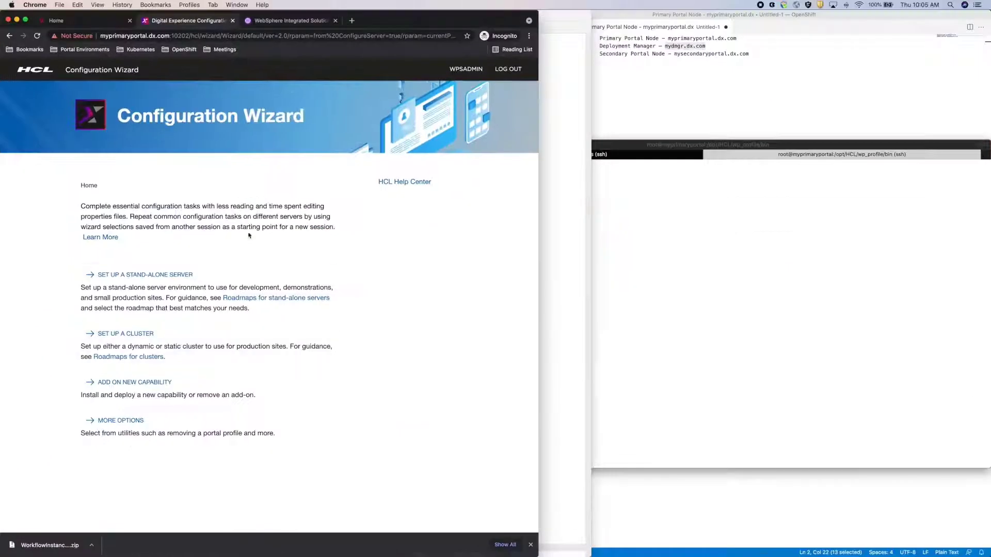
- Replace the old tabs with fresh Portal home page and Deployment Manager console tabs
left_click(335, 20)
left_click(130, 21)
left_click(148, 20)
left_click(83, 49)
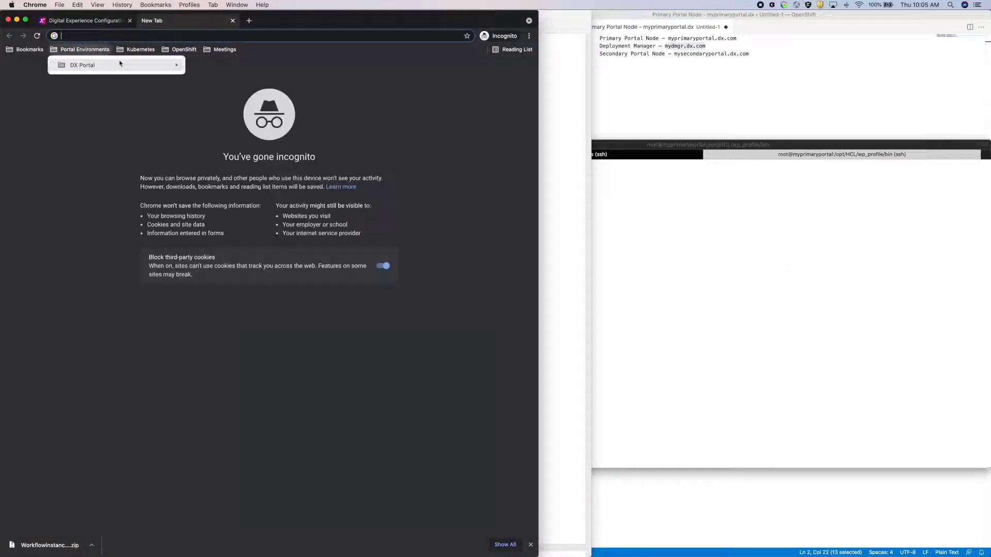
mouse_move(114, 65)
mouse_move(261, 65)
mouse_move(459, 64)
left_click(489, 66)
left_click(248, 21)
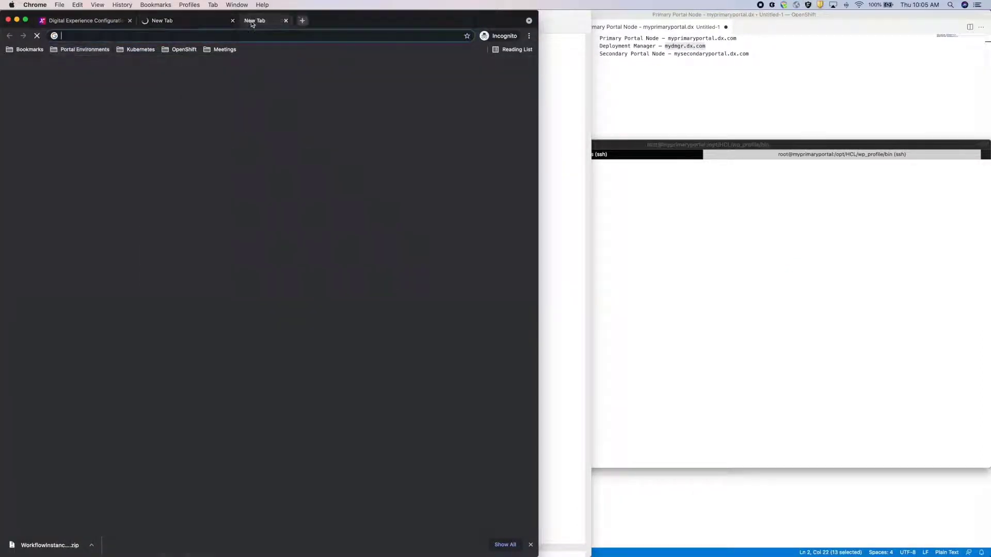
left_click(83, 49)
mouse_move(114, 65)
mouse_move(218, 71)
mouse_move(361, 66)
left_click(464, 89)
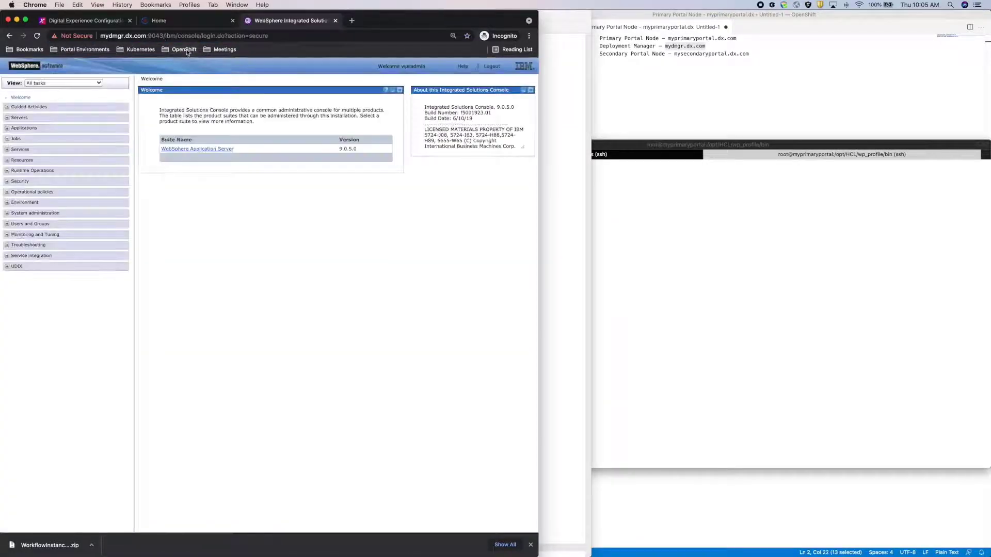
left_click(172, 23)
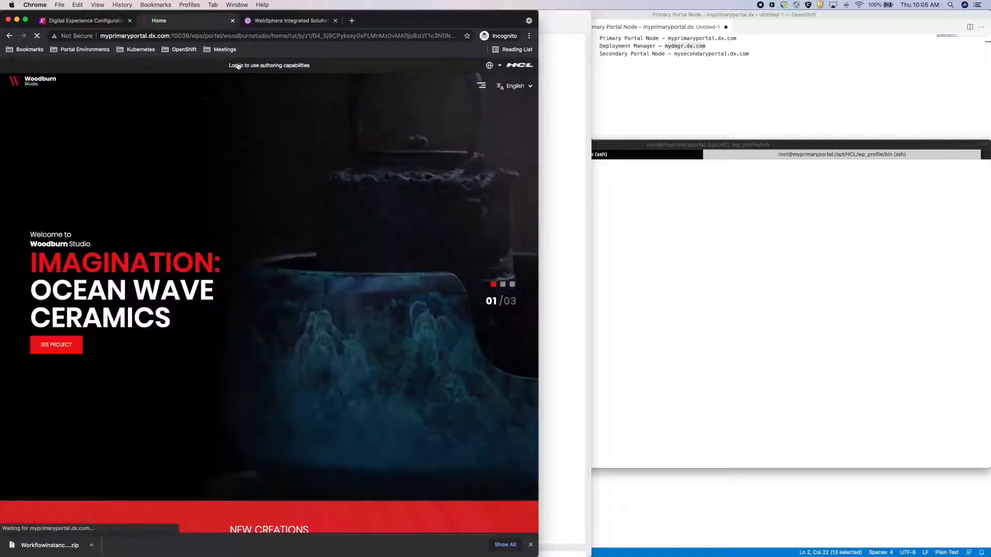
- Expand Servers > Clusters and Server Types to confirm PortalCluster and WebSphere_Portal exist
left_click(289, 21)
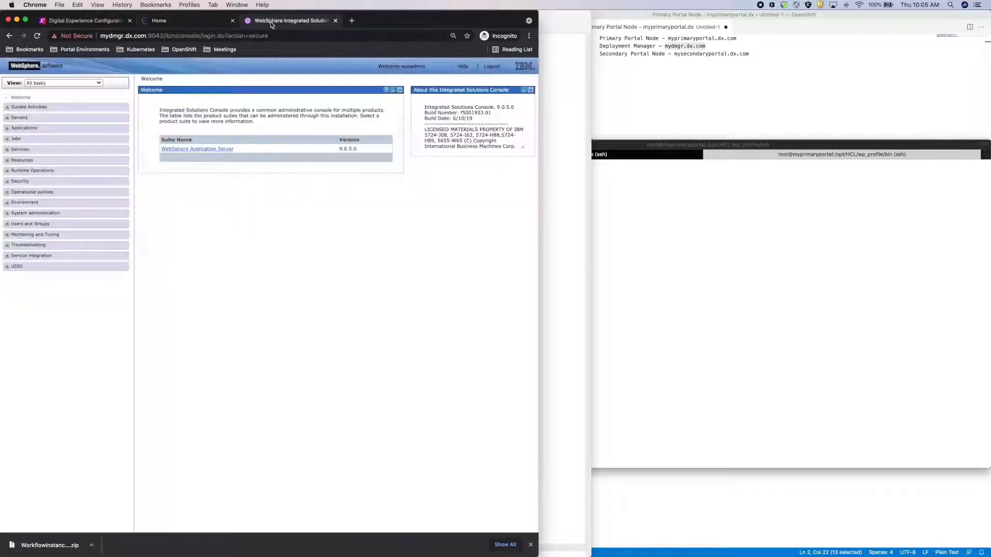
left_click(8, 118)
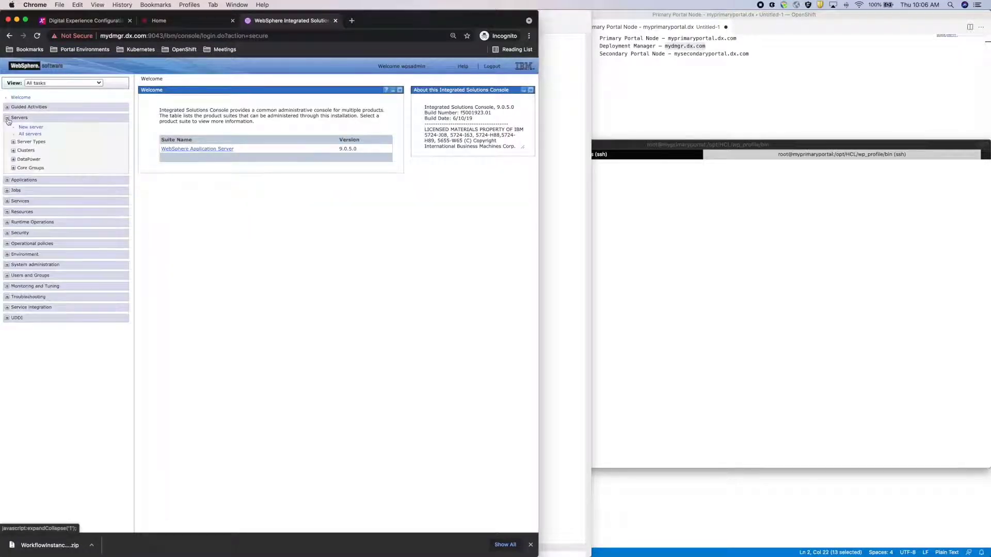
left_click(14, 150)
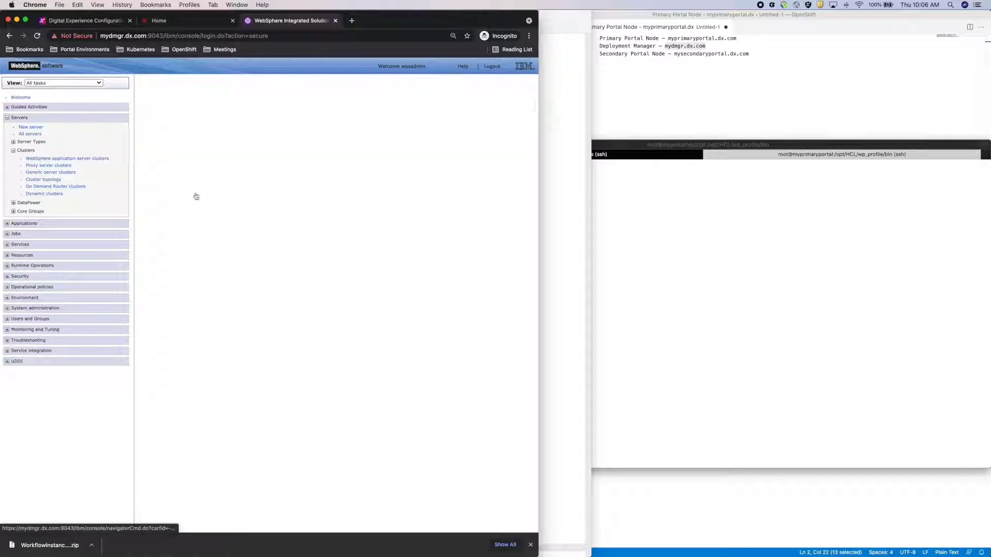
left_click(14, 142)
left_click(37, 151)
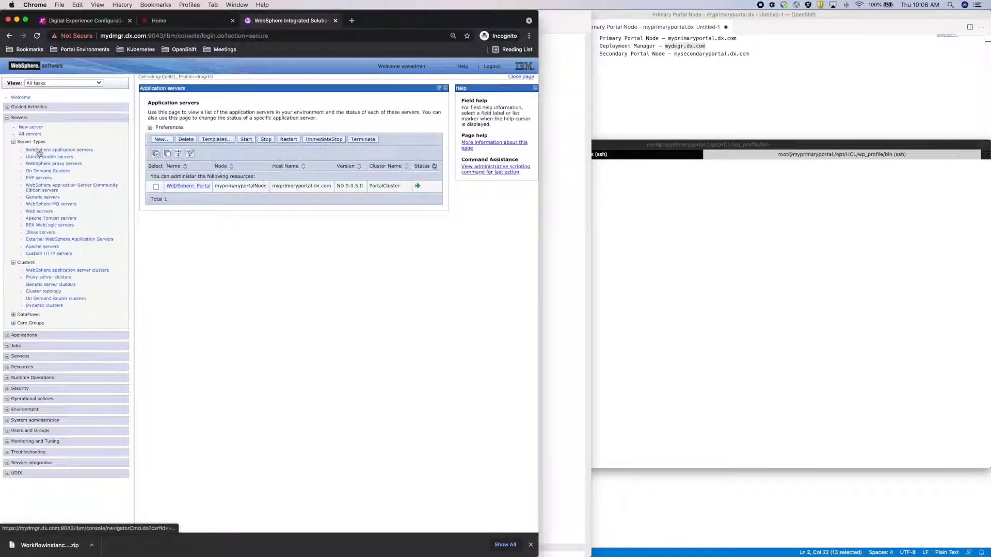
key("ctrl+Up")
- Scroll the guide to page 74 steps 18–20 on replication domain and mode
left_click(369, 254)
scroll(369, 254, "down", 1)
scroll(369, 254, "down", 10)
scroll(368, 254, "down", 10)
scroll(369, 254, "down", 5)
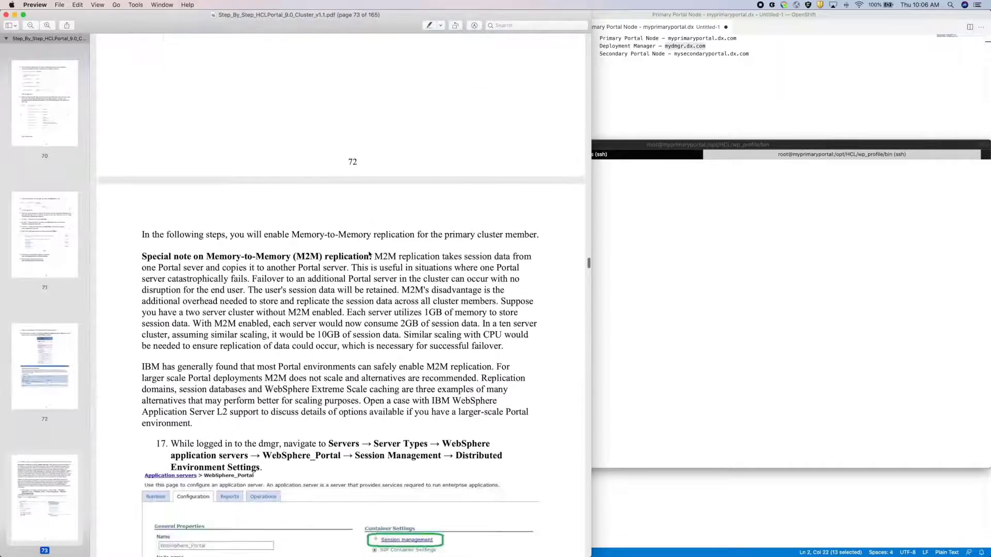
scroll(369, 254, "down", 10)
scroll(369, 254, "down", 4)
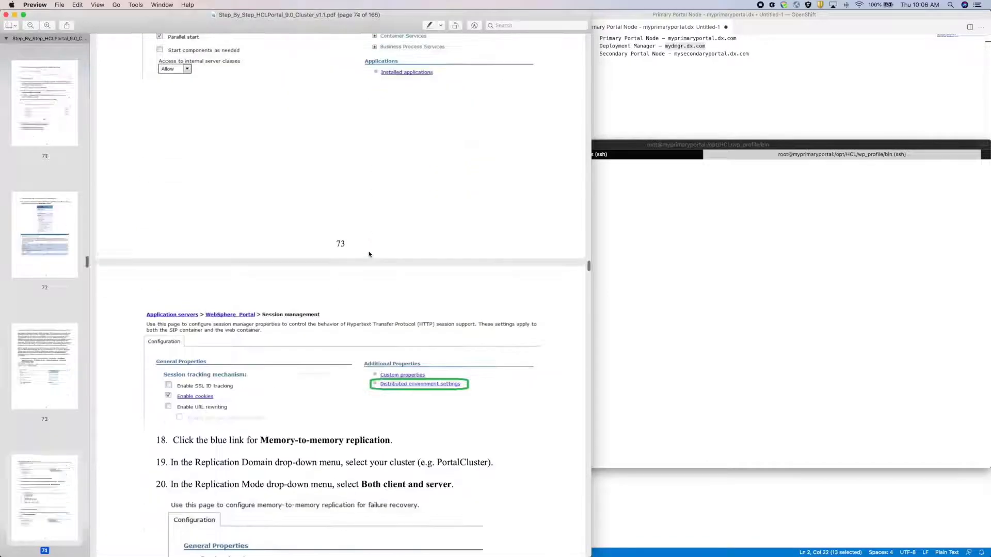
scroll(369, 254, "down", 1)
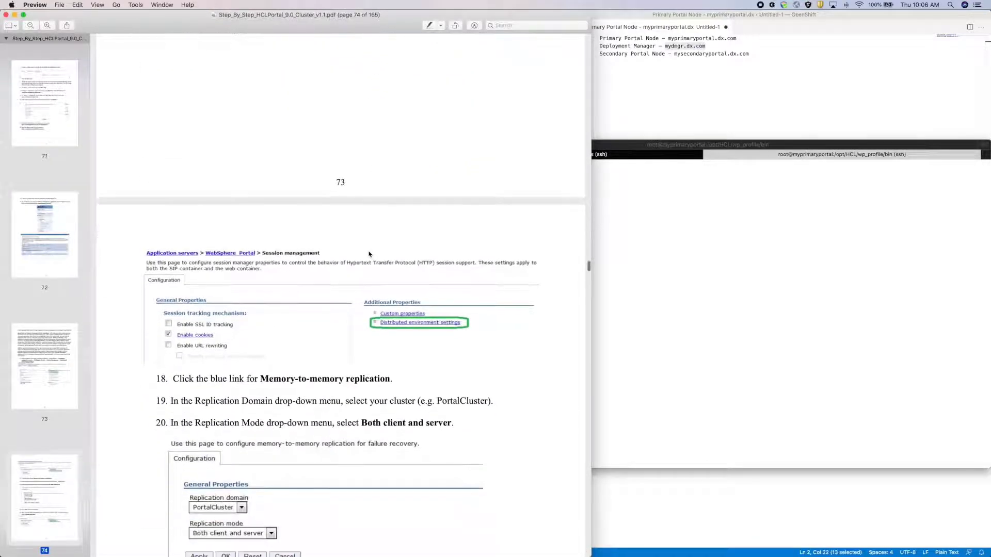
key("ctrl+Up")
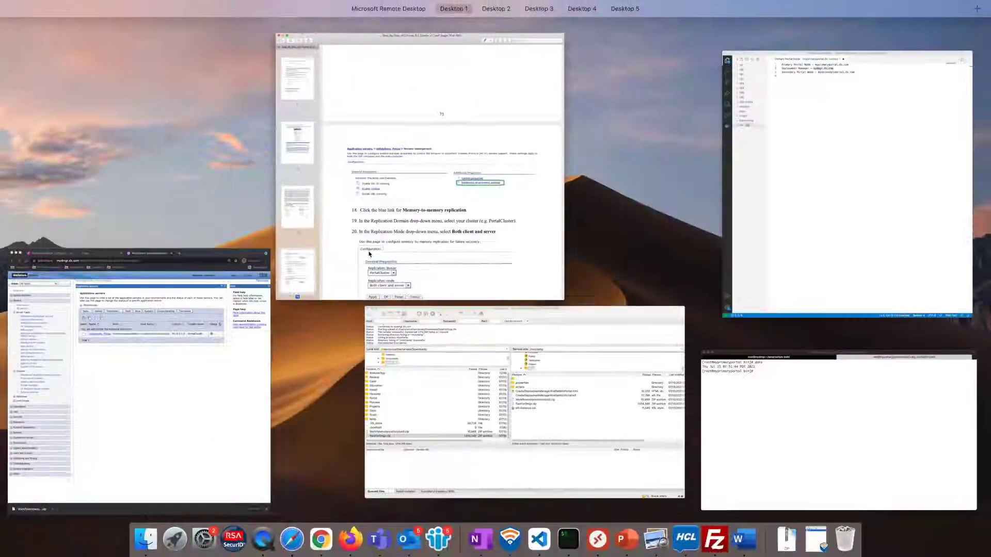
- Set WebSphere_Portal sessions to memory-to-memory replication, PortalCluster domain, Both client and server, and save
left_click(174, 292)
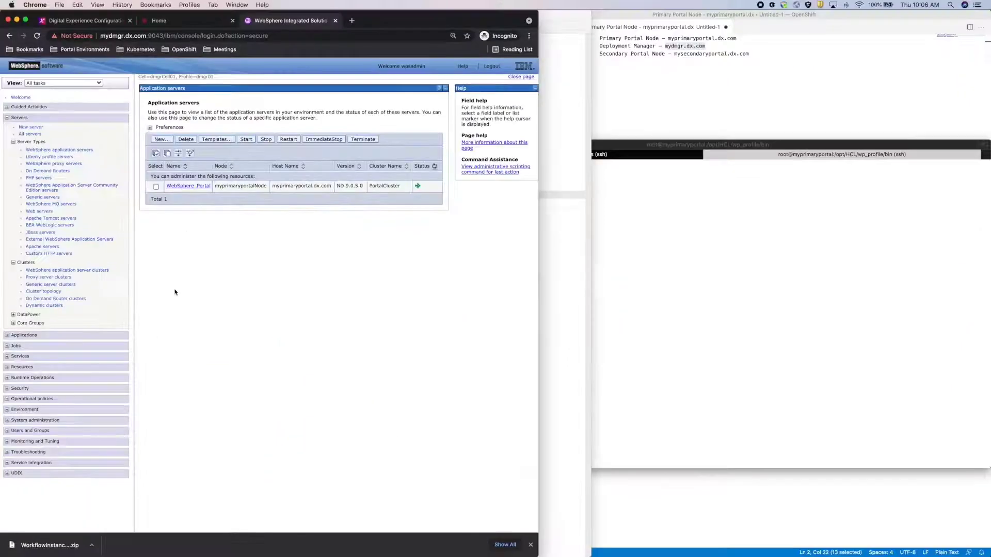
left_click(193, 187)
left_click(361, 173)
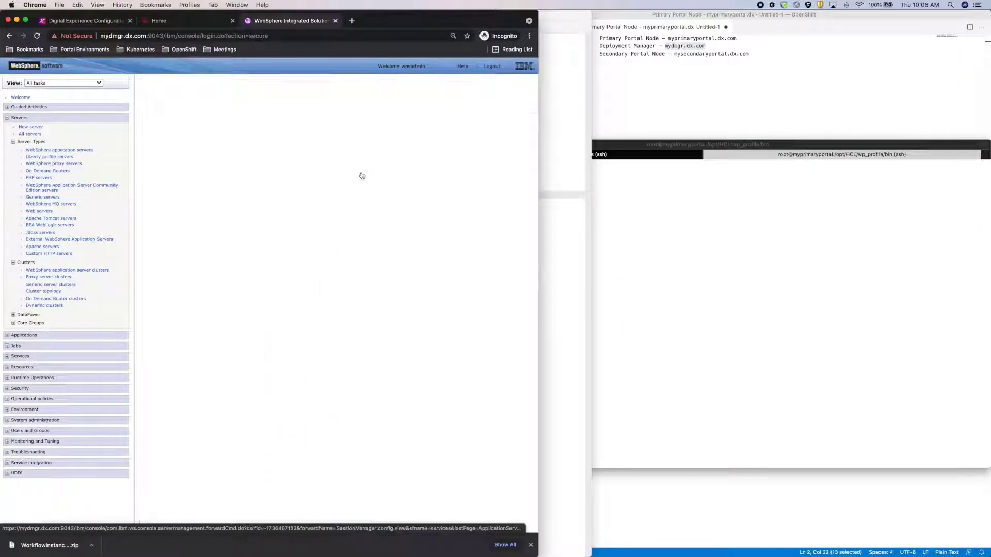
left_click(358, 172)
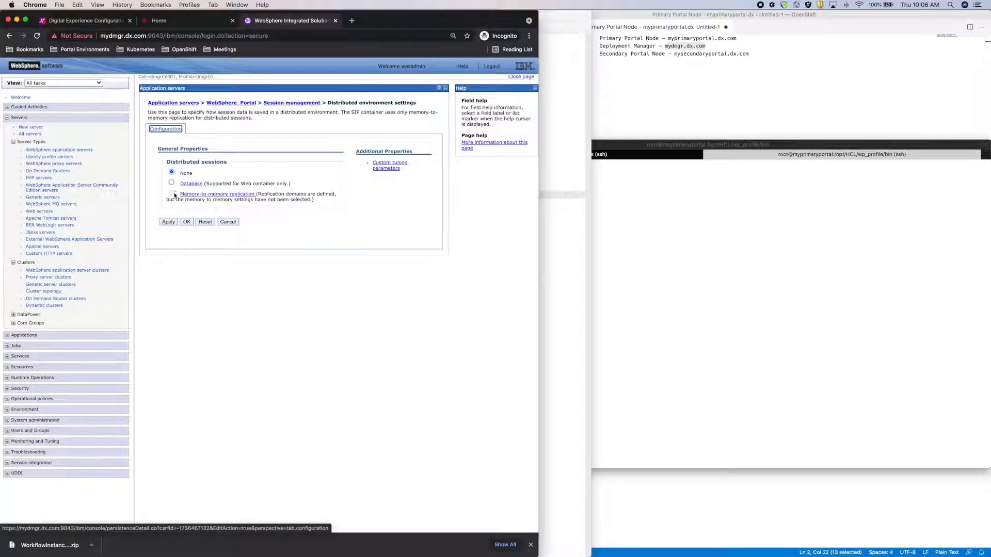
left_click(197, 199)
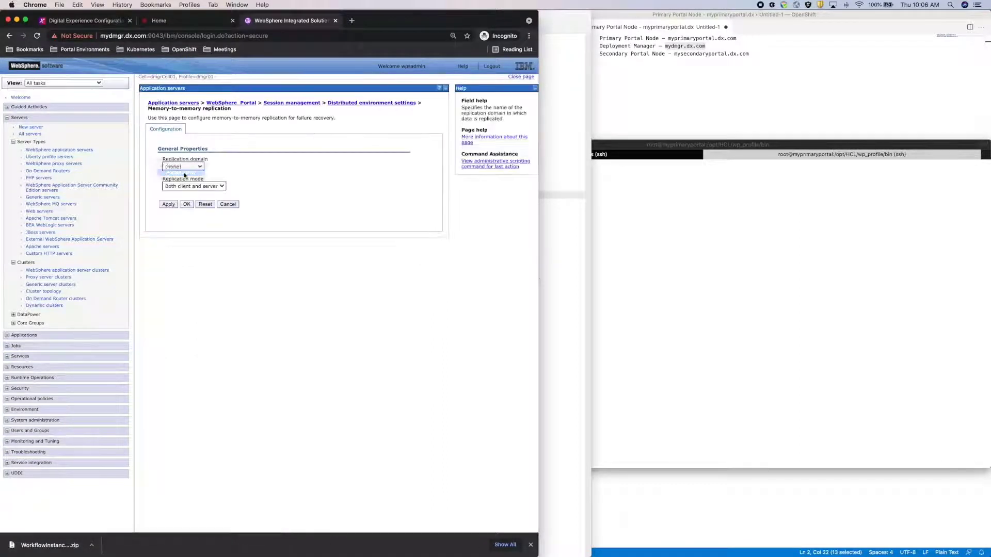
left_click(187, 204)
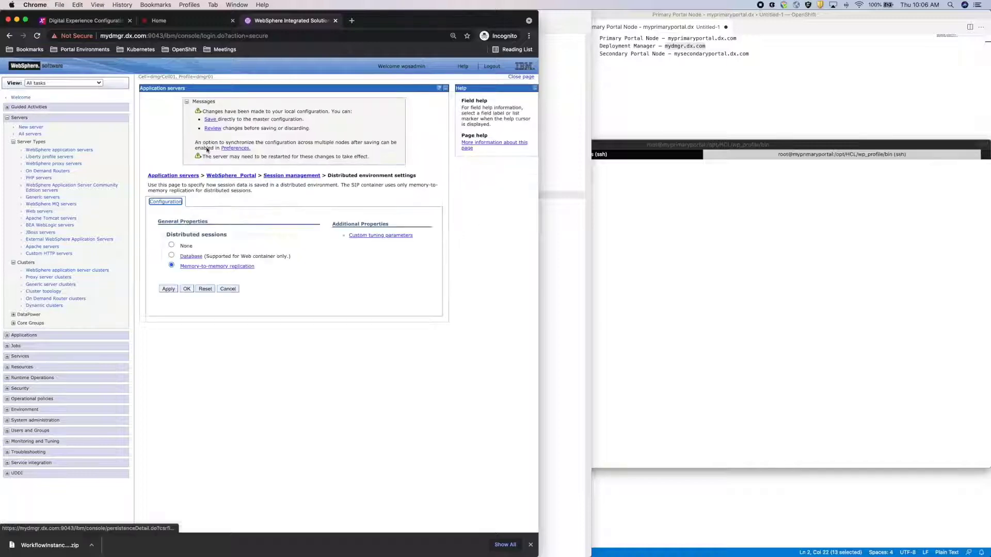
left_click(213, 122)
- Scroll the guide to steps 21–24 on adding the UseInvalidatedId custom property
key("ctrl+Up")
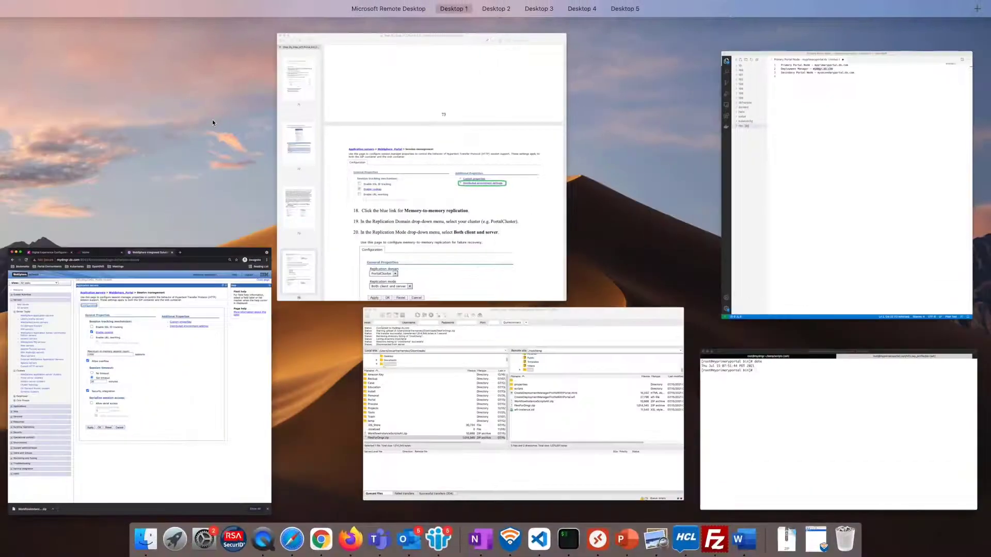
left_click(315, 159)
scroll(330, 351, "down", 2)
scroll(328, 352, "down", 8)
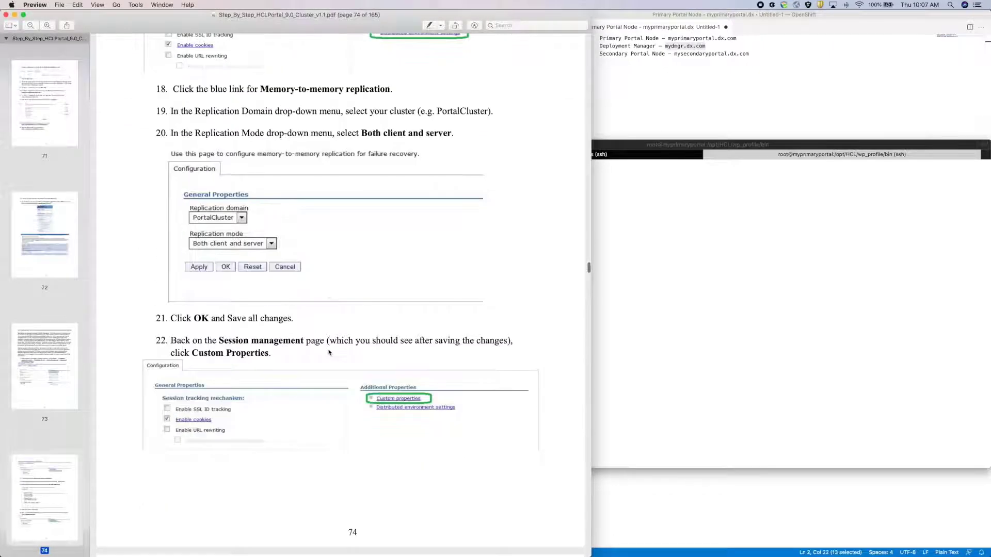
scroll(329, 353, "down", 8)
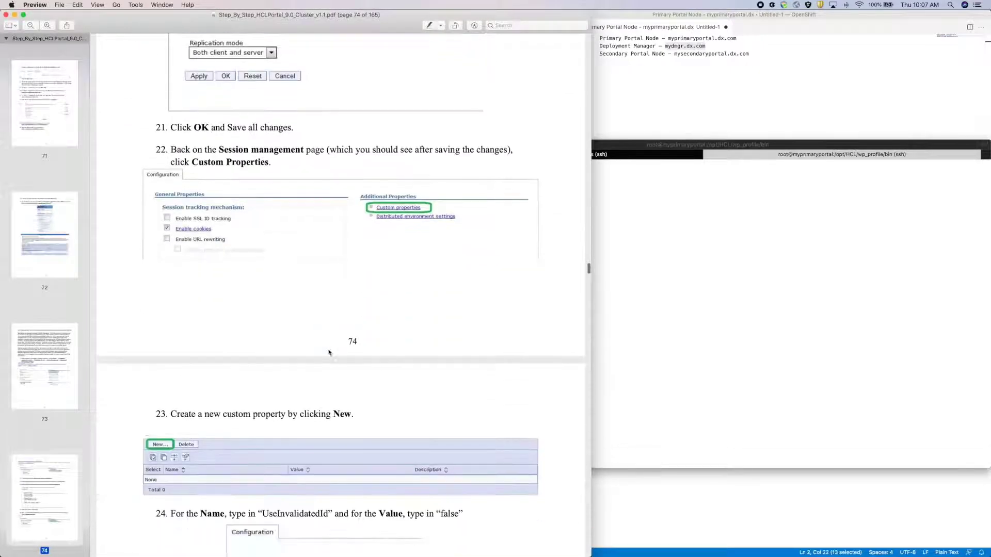
scroll(328, 352, "down", 1)
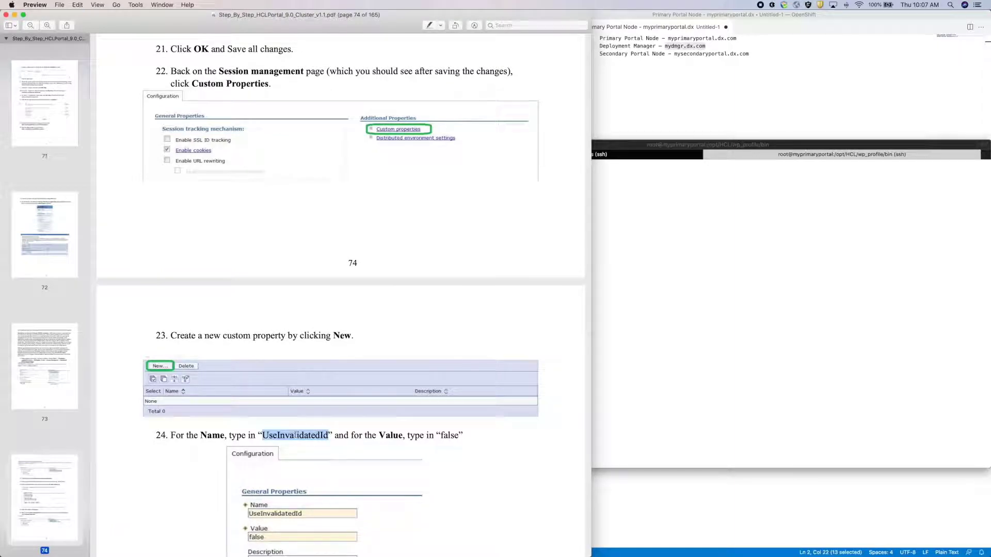
- Open Custom properties under WebSphere_Portal session management in the console
key("ctrl+Up")
left_click(243, 395)
left_click(358, 163)
- Add custom property UseInvalidatedId with value false and save to the master configuration
left_click(160, 141)
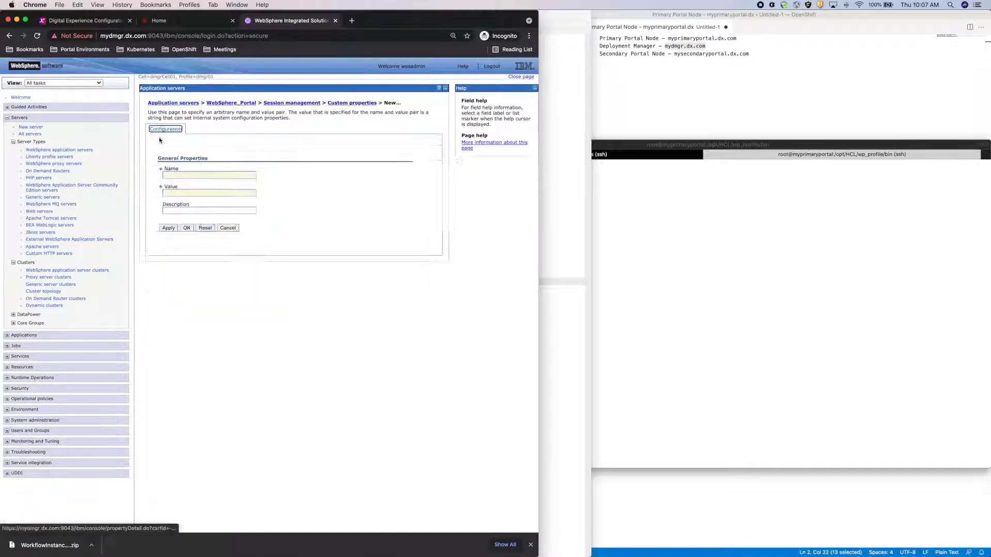
left_click(178, 175)
type("UseInvalidatedId")
type("false")
left_click(186, 228)
left_click(210, 119)
- Scroll the guide to page 75 steps 25–27 on saving and restarting servers
key("ctrl+Up")
left_click(383, 190)
scroll(358, 222, "down", 5)
- Scroll the guide to page 75, steps 25–27 on saving, restarting DMGR, NodeAgent and WebSphere_Portal
scroll(358, 222, "down", 5)
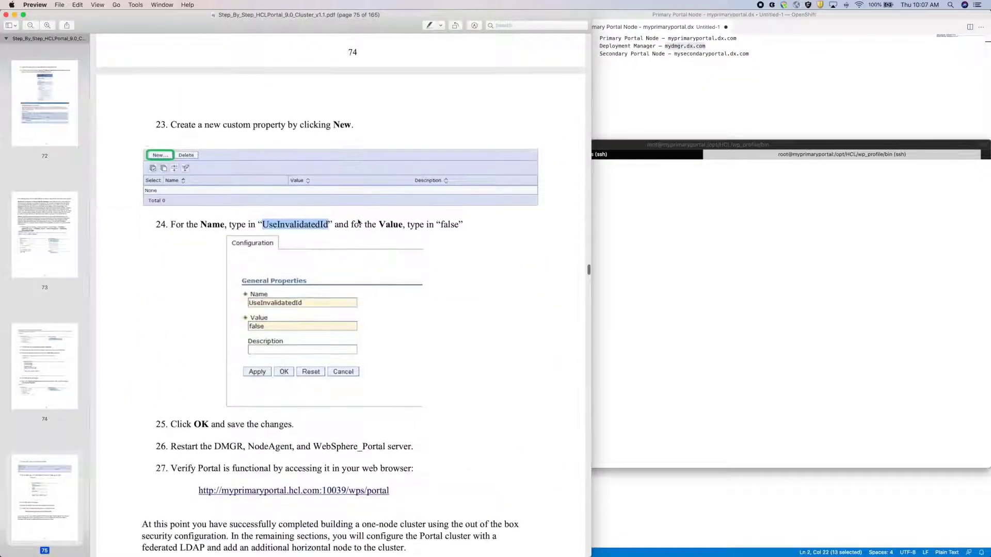